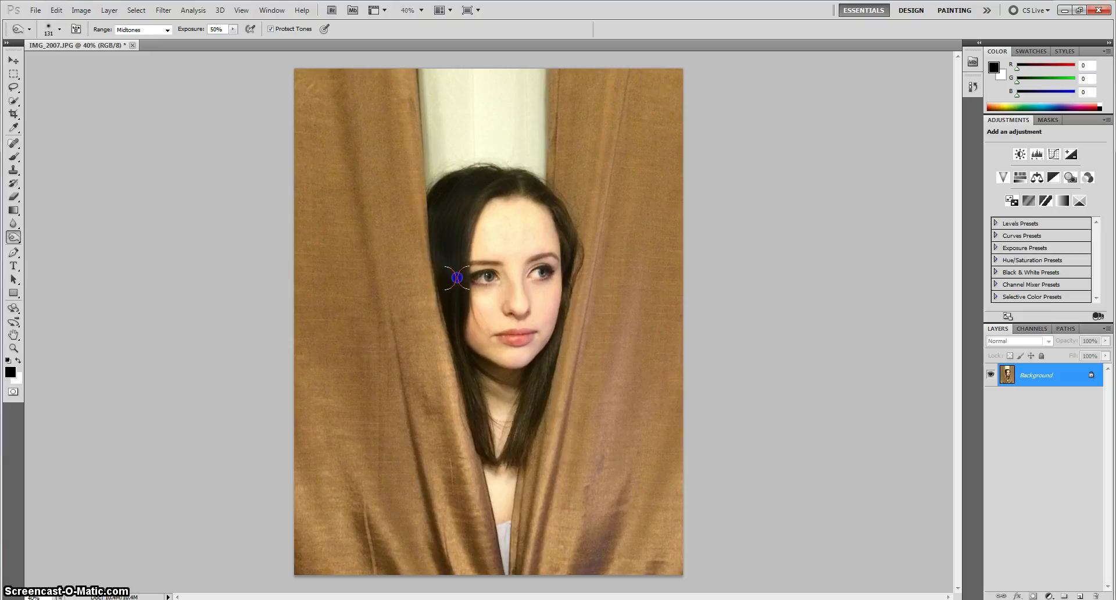
Darken the woman's hair from crown to tips with the 131 px Burn tool, using the Midtones range at 50% exposure.
mouse_move(457, 278)
mouse_down()
mouse_move(474, 192)
mouse_move(487, 248)
mouse_move(566, 207)
mouse_move(513, 183)
mouse_move(540, 192)
mouse_move(567, 240)
mouse_move(558, 210)
mouse_move(516, 182)
mouse_up()
drag(494, 444, 488, 456)
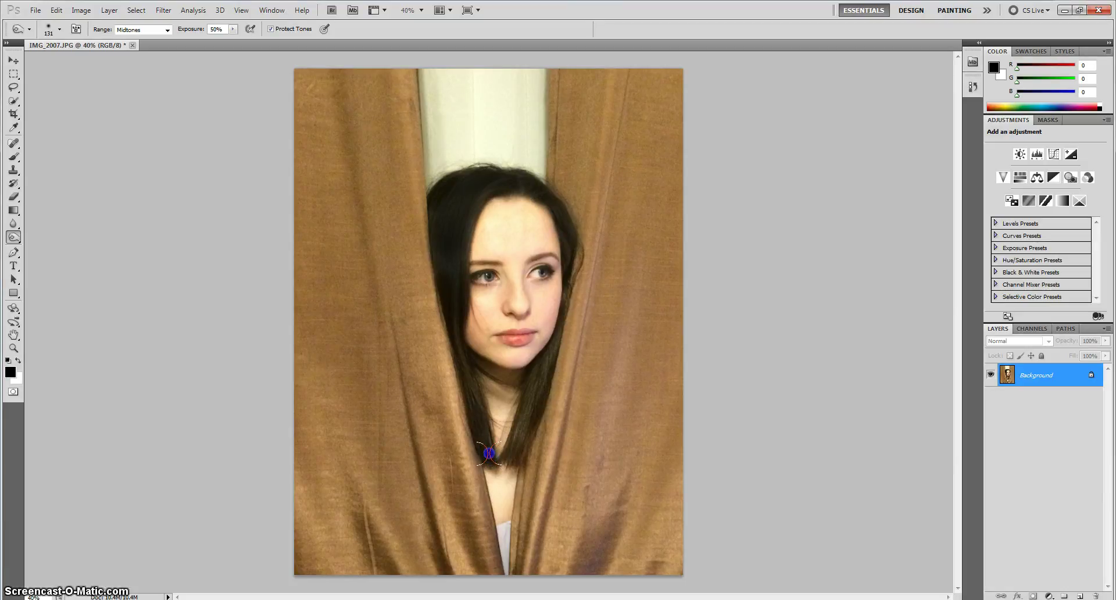
mouse_move(488, 453)
mouse_down()
mouse_move(457, 341)
mouse_move(454, 285)
mouse_move(454, 334)
mouse_move(510, 451)
mouse_move(546, 362)
mouse_move(517, 452)
mouse_move(549, 359)
mouse_up()
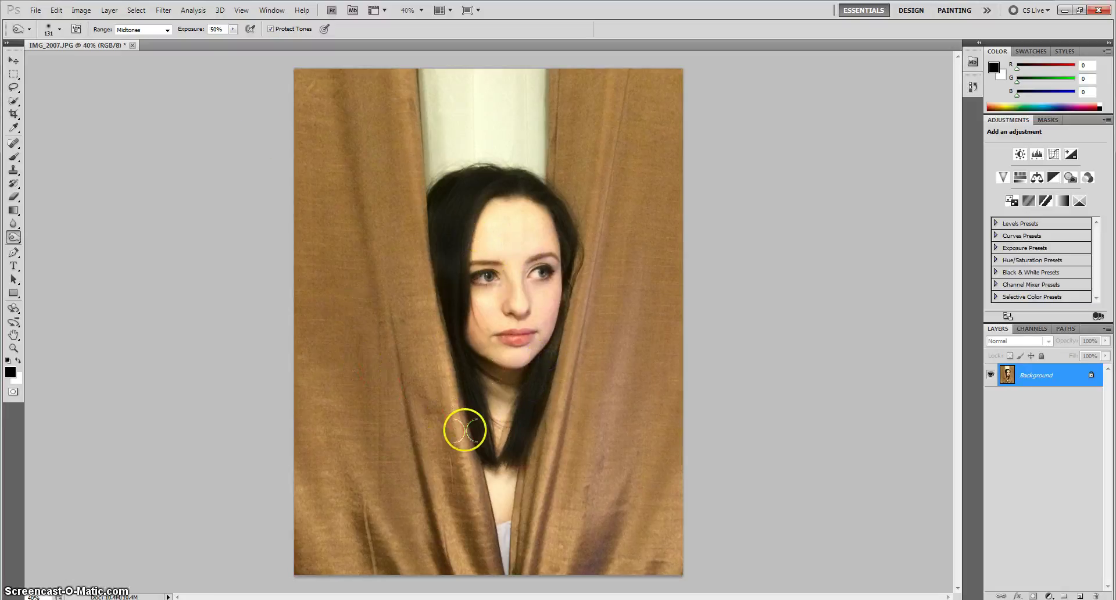
drag(463, 428, 476, 426)
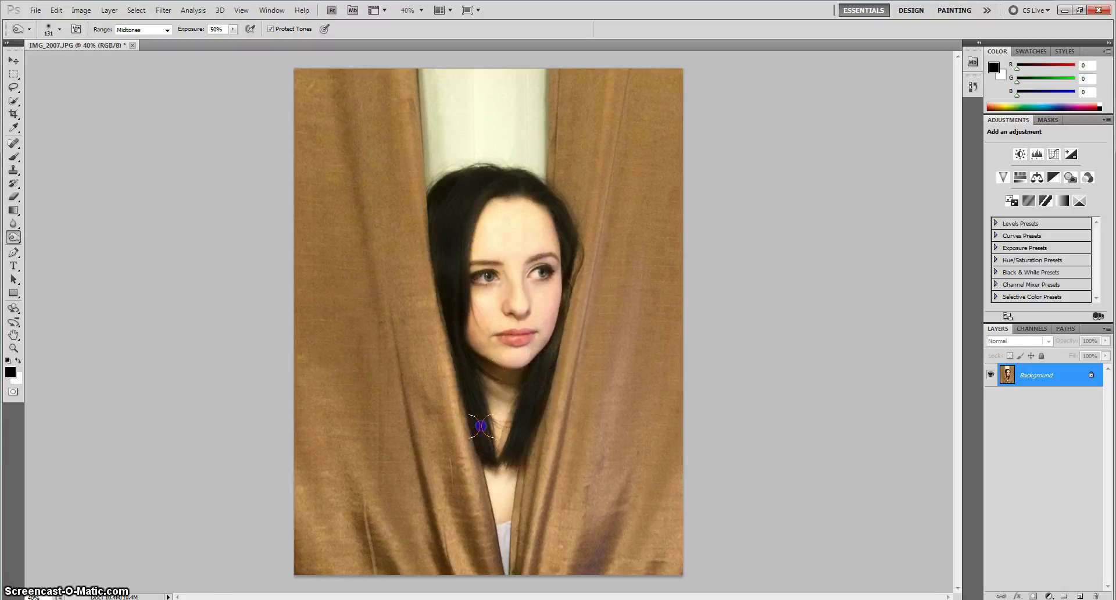
Reduce the Burn brush to 33 px and darken the hair tips, hair edges along the face and eyebrows.
click(59, 29)
drag(59, 64, 37, 62)
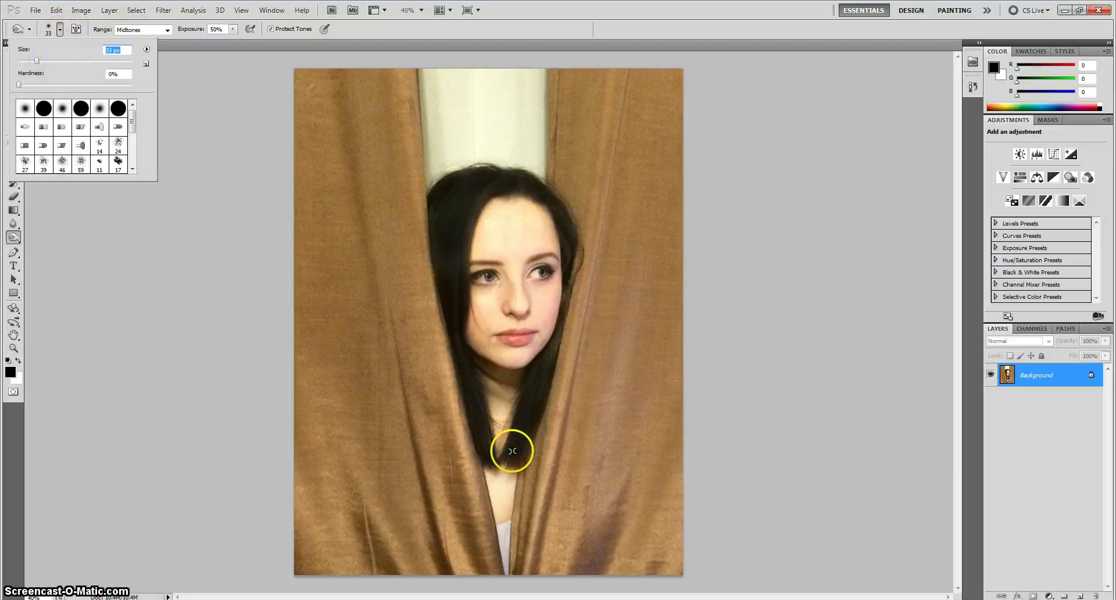
click(515, 452)
drag(516, 454, 509, 452)
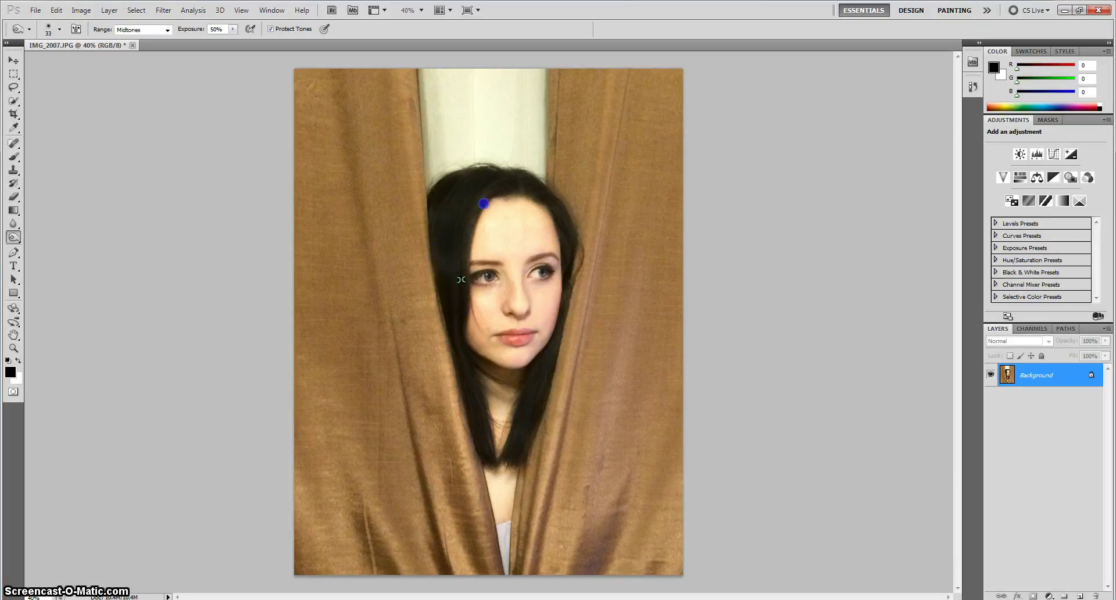
mouse_move(483, 204)
mouse_down()
mouse_move(486, 169)
mouse_move(509, 272)
mouse_move(479, 267)
mouse_move(523, 255)
mouse_move(561, 273)
mouse_move(513, 303)
mouse_up()
click(649, 352)
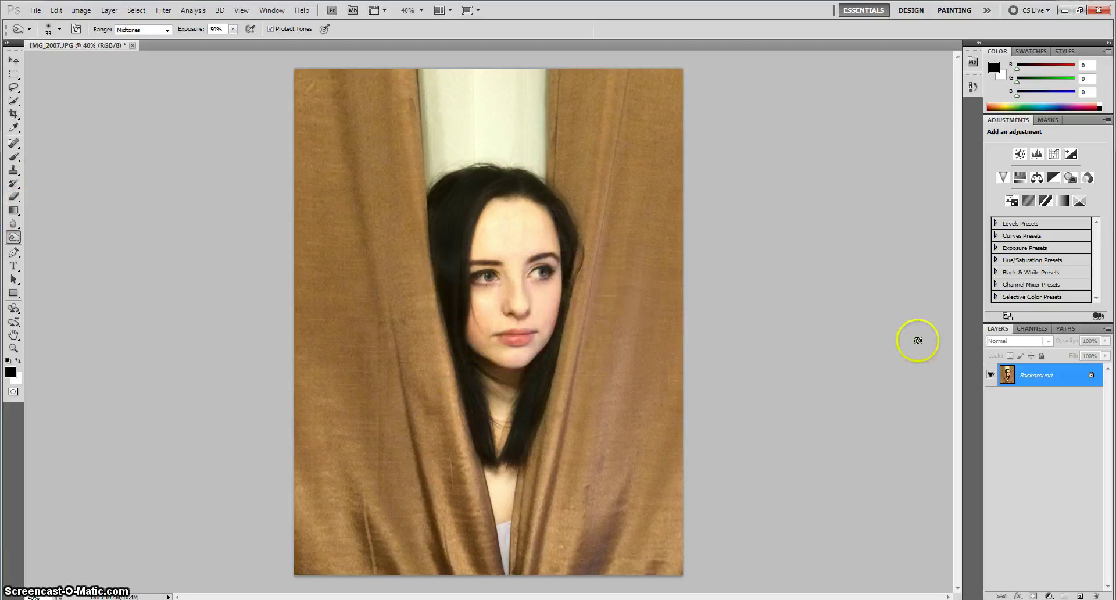
Create a new empty layer above the Background with the default settings.
click(111, 11)
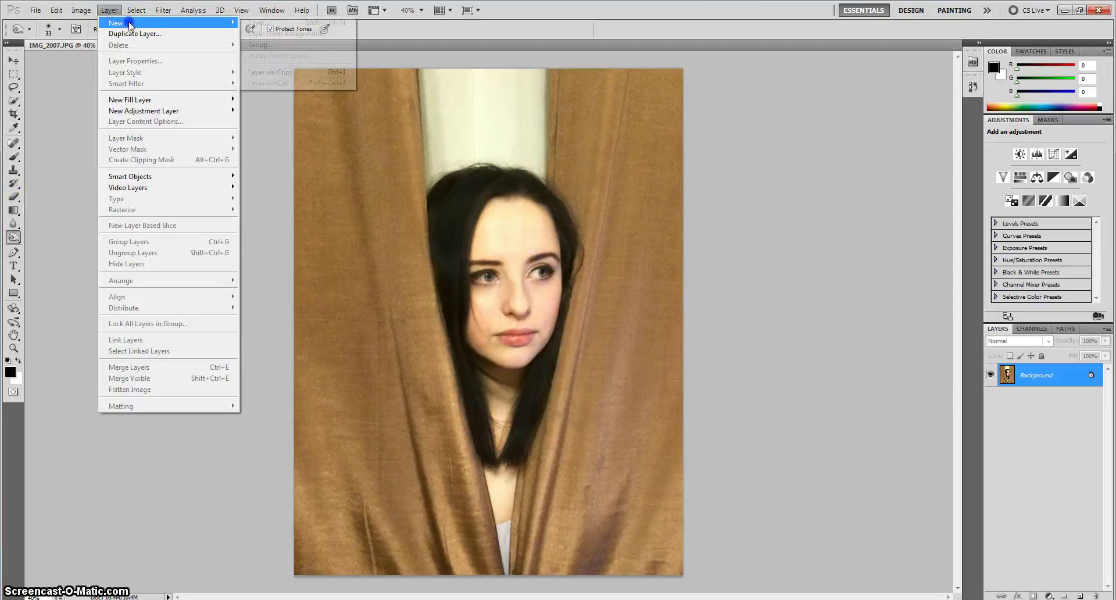
click(256, 22)
click(648, 193)
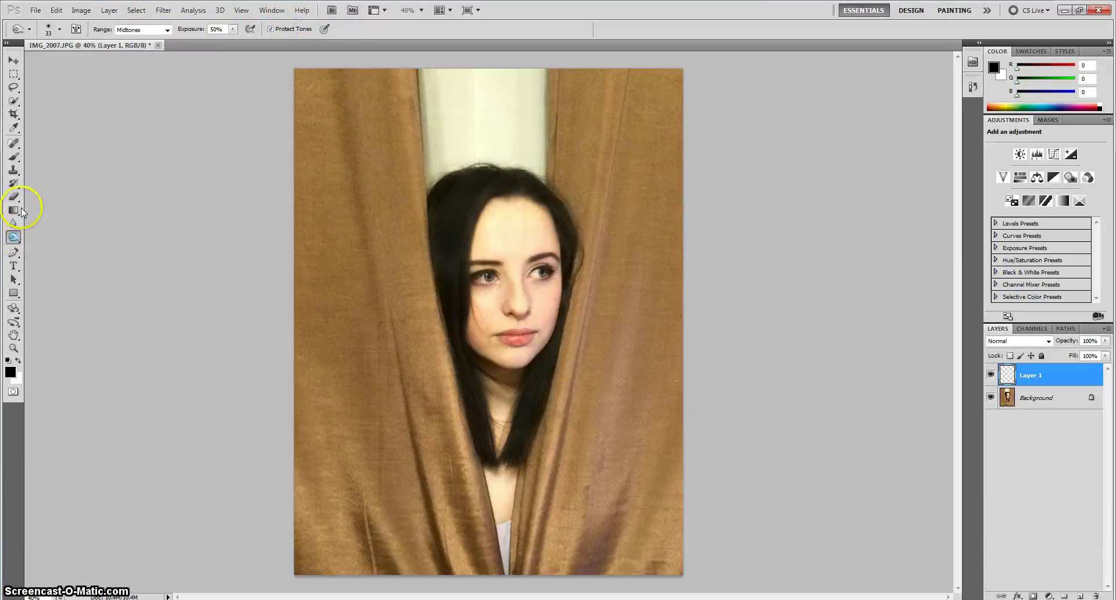
Choose the Brush tool and set the foreground colour to red ce3030.
click(14, 156)
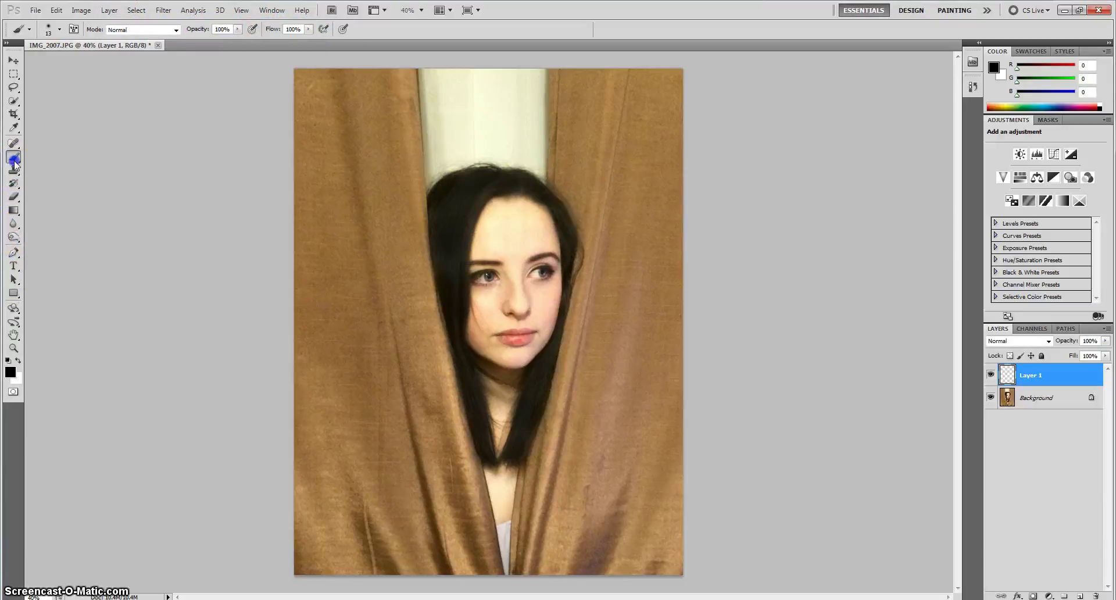
click(10, 372)
drag(520, 189, 527, 199)
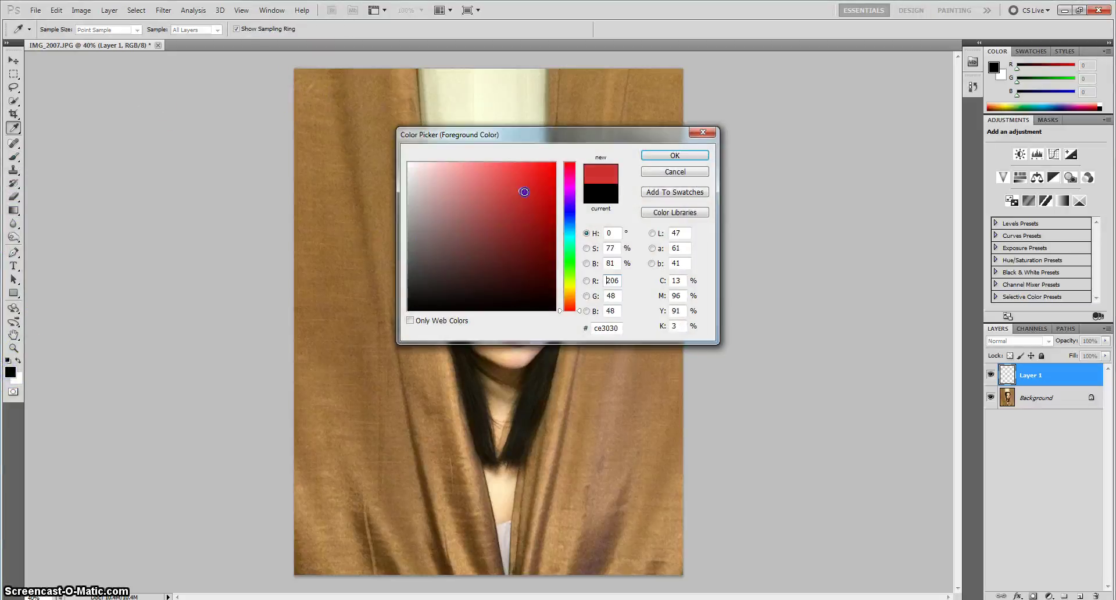
click(674, 155)
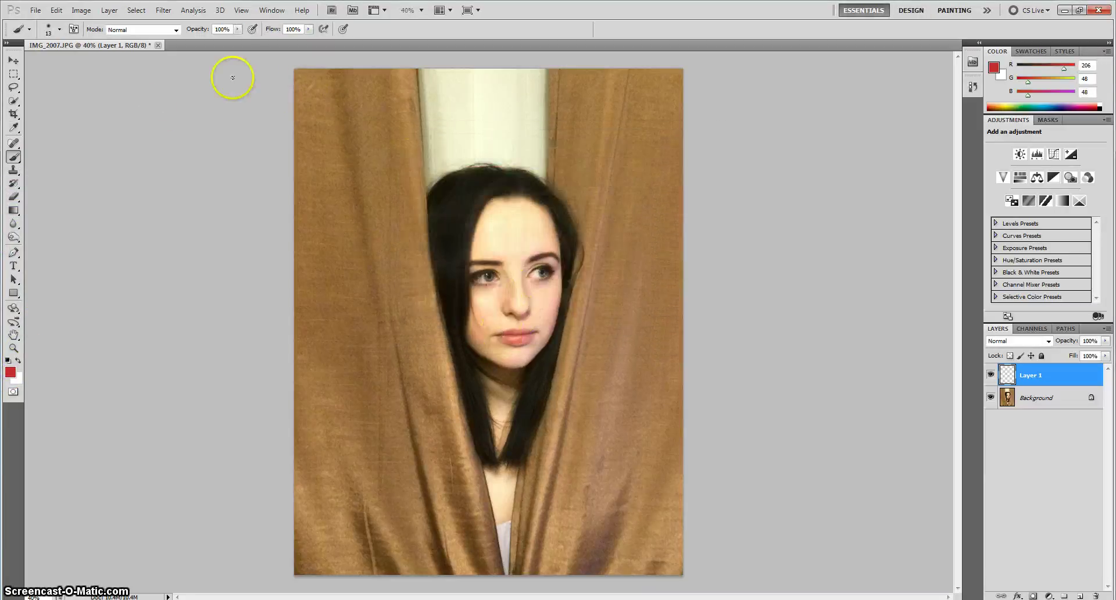
Outline the lower and upper lips in red on Layer 1 with the 13 px brush.
click(420, 9)
click(421, 50)
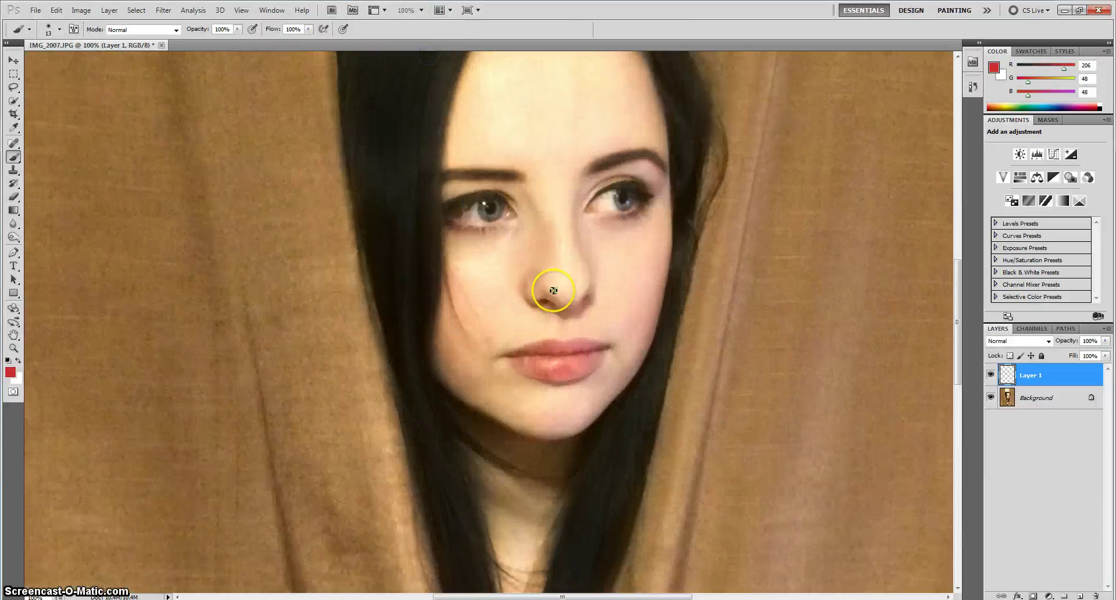
drag(511, 320, 529, 336)
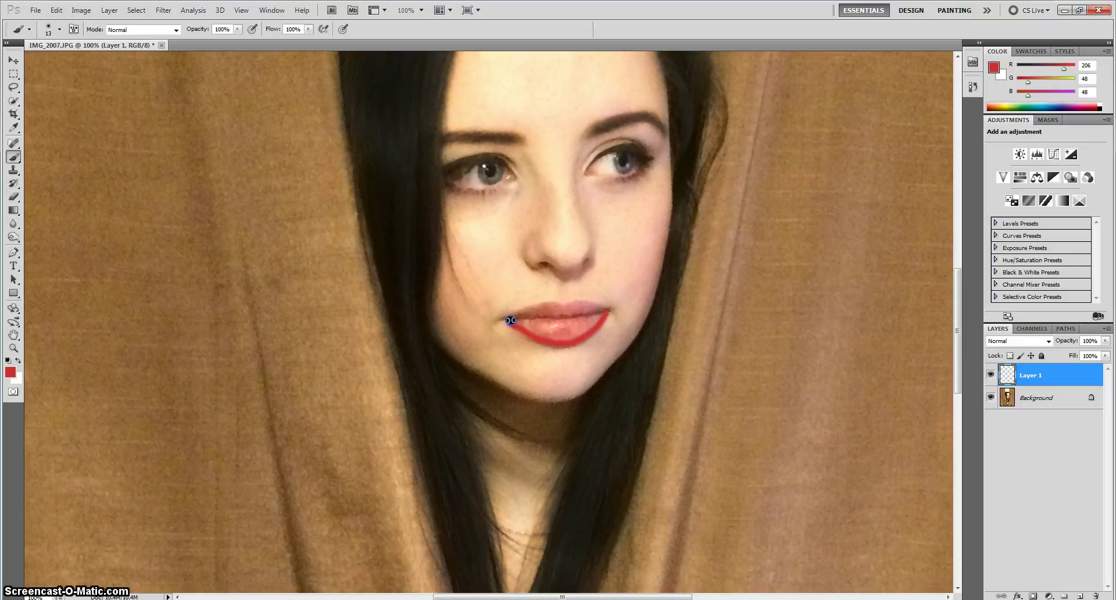
drag(608, 312, 589, 305)
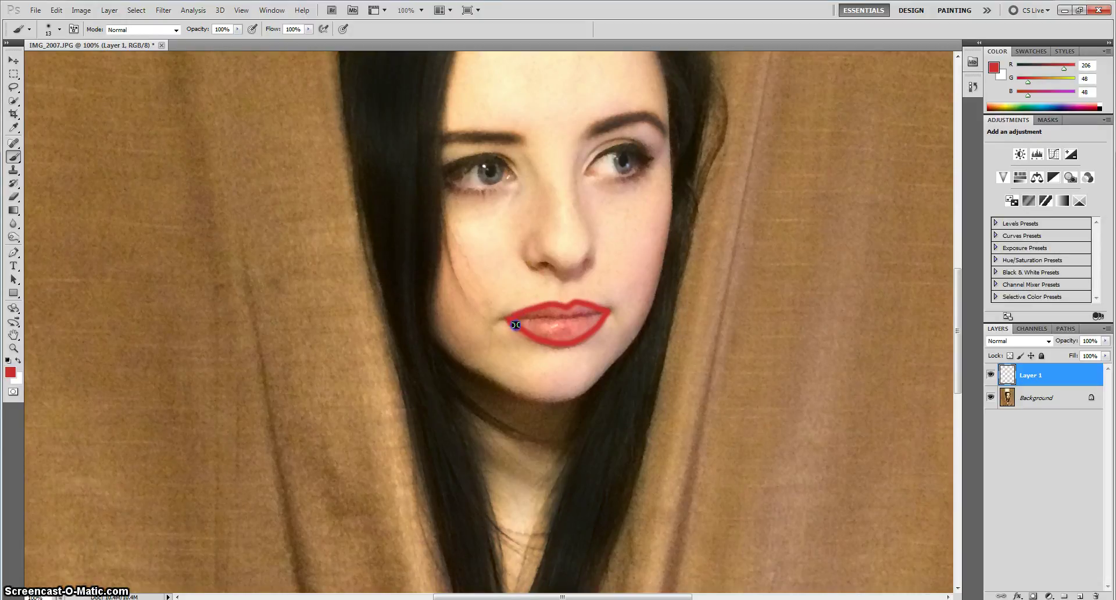
Enlarge the brush to 56 px and fill the inside of the lips with red.
click(59, 29)
drag(23, 61, 51, 60)
click(549, 318)
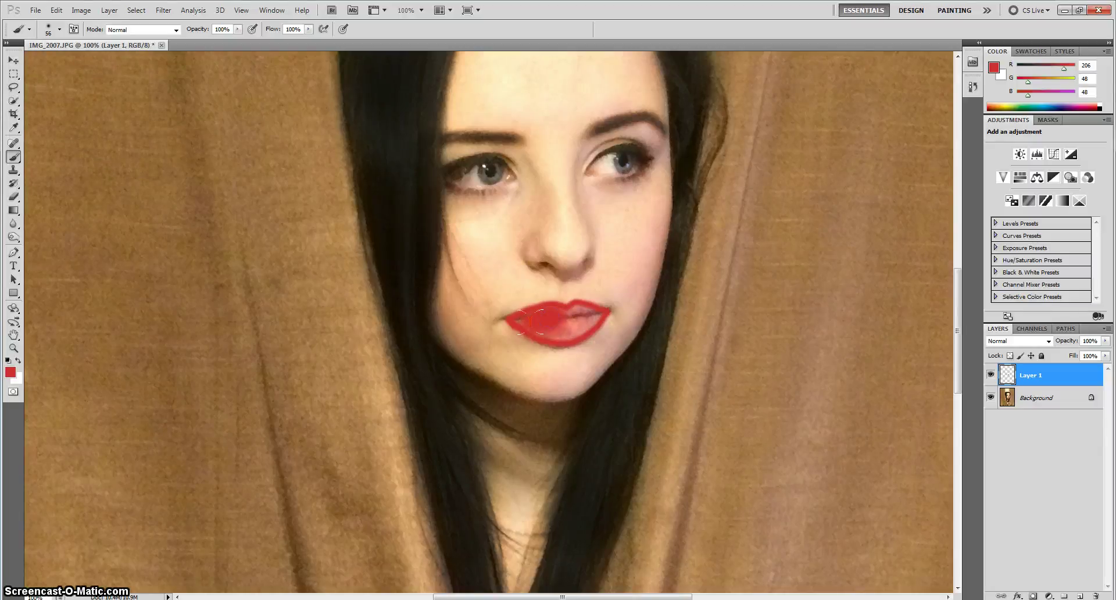
drag(529, 320, 540, 319)
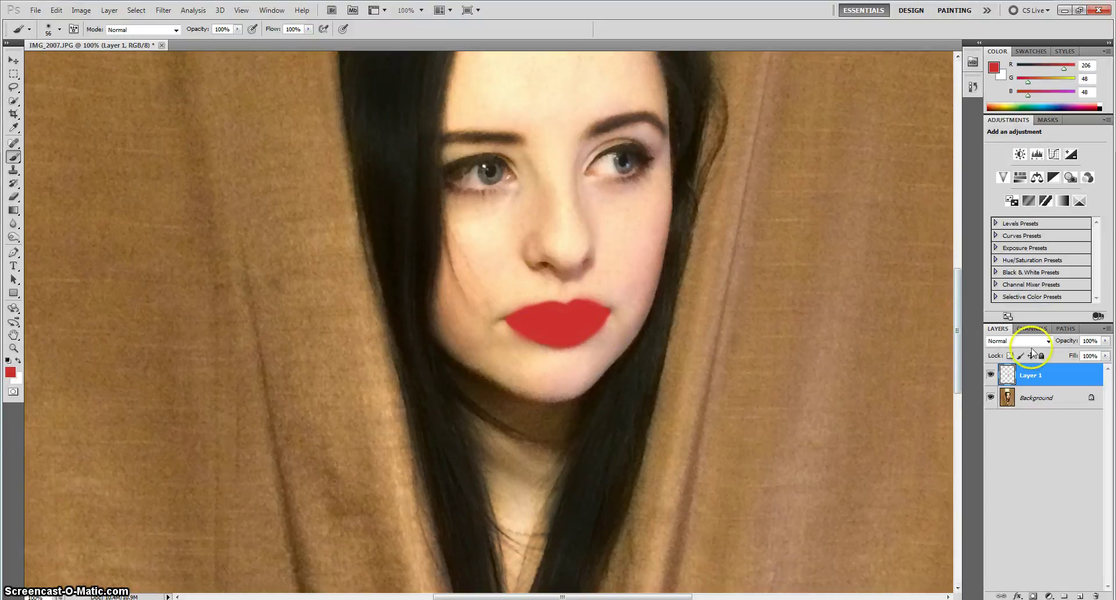
Lower Layer 1's opacity to 43% and erase the red paint spilling over the lip edges with the 13 px Eraser.
click(1104, 342)
drag(1078, 357, 1075, 357)
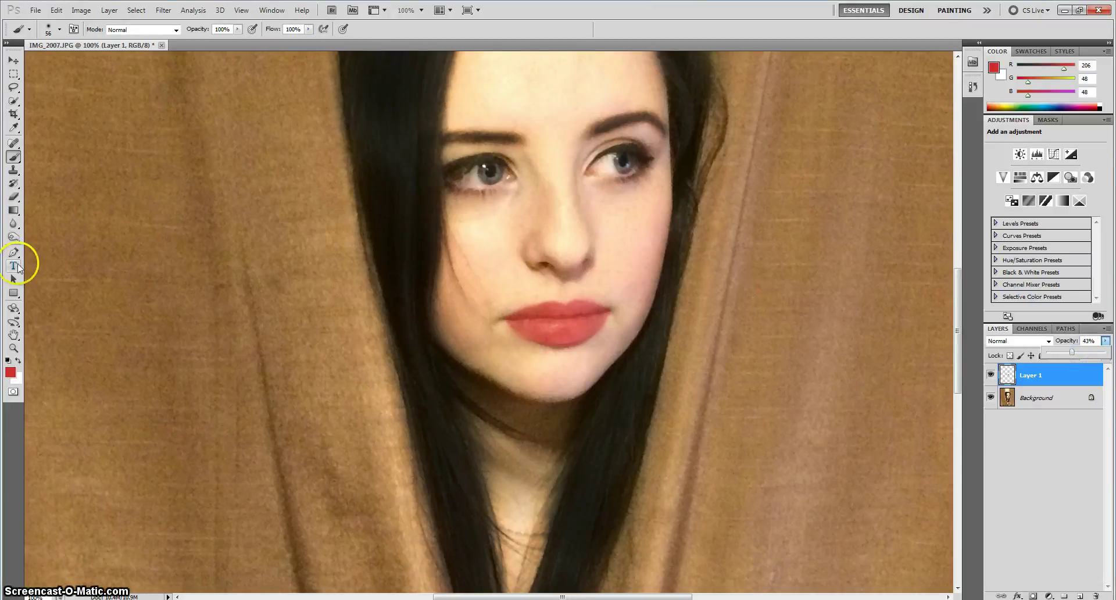
click(14, 198)
mouse_move(493, 374)
mouse_down()
mouse_move(514, 355)
mouse_move(505, 321)
mouse_up()
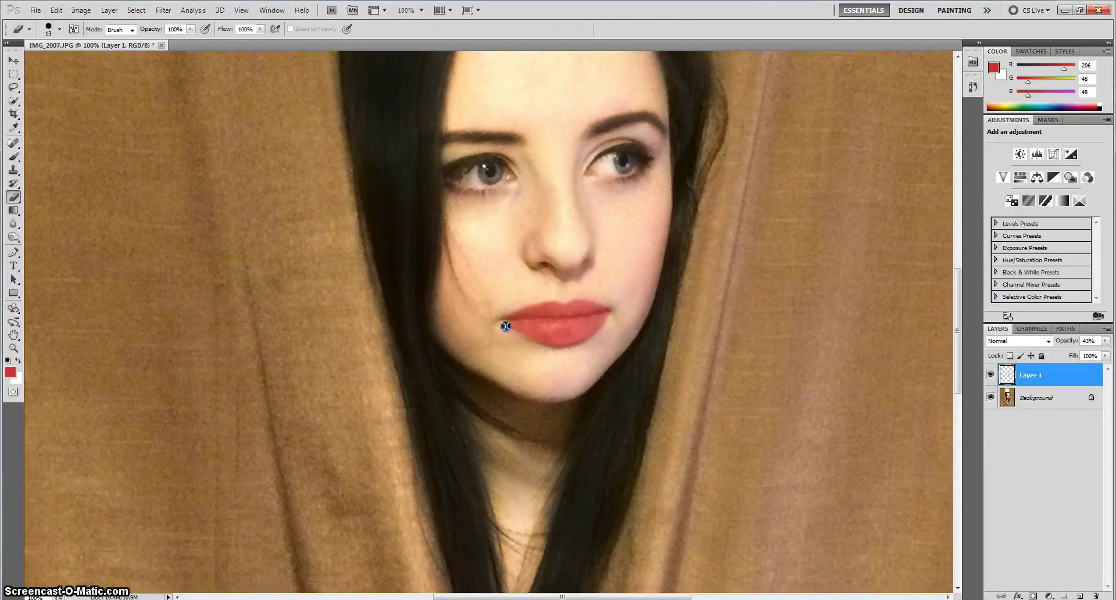
drag(602, 332, 574, 345)
mouse_move(518, 338)
mouse_down()
mouse_move(496, 320)
mouse_move(582, 346)
mouse_move(616, 304)
mouse_move(591, 295)
mouse_up()
Touch up the red colour on the lips with the 56 px brush and check the whole portrait at 25%.
click(14, 156)
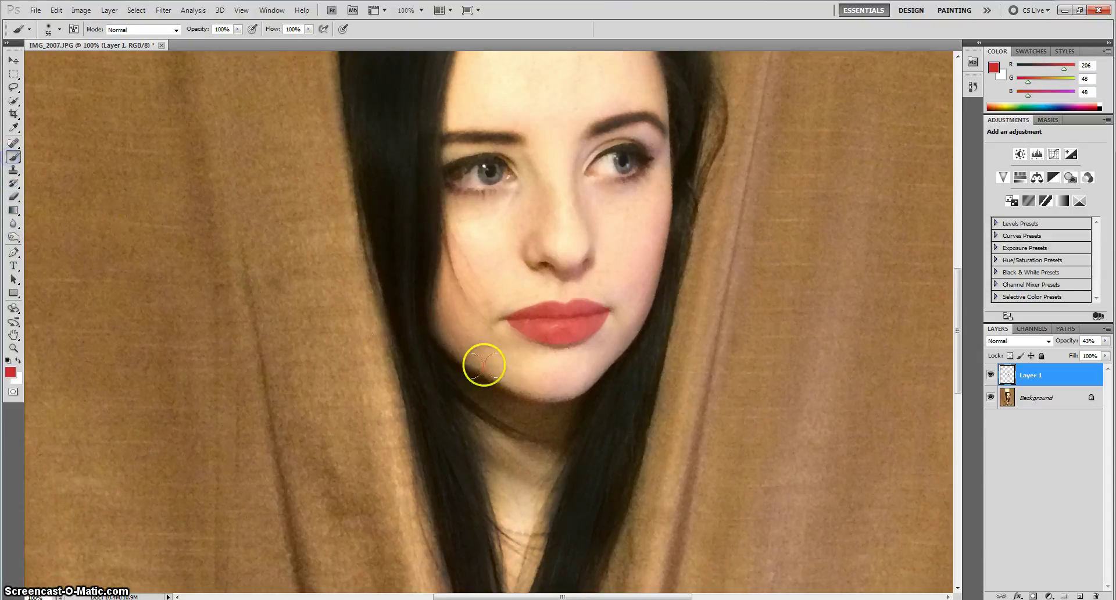
mouse_move(534, 324)
mouse_down()
mouse_move(525, 321)
mouse_move(535, 323)
mouse_up()
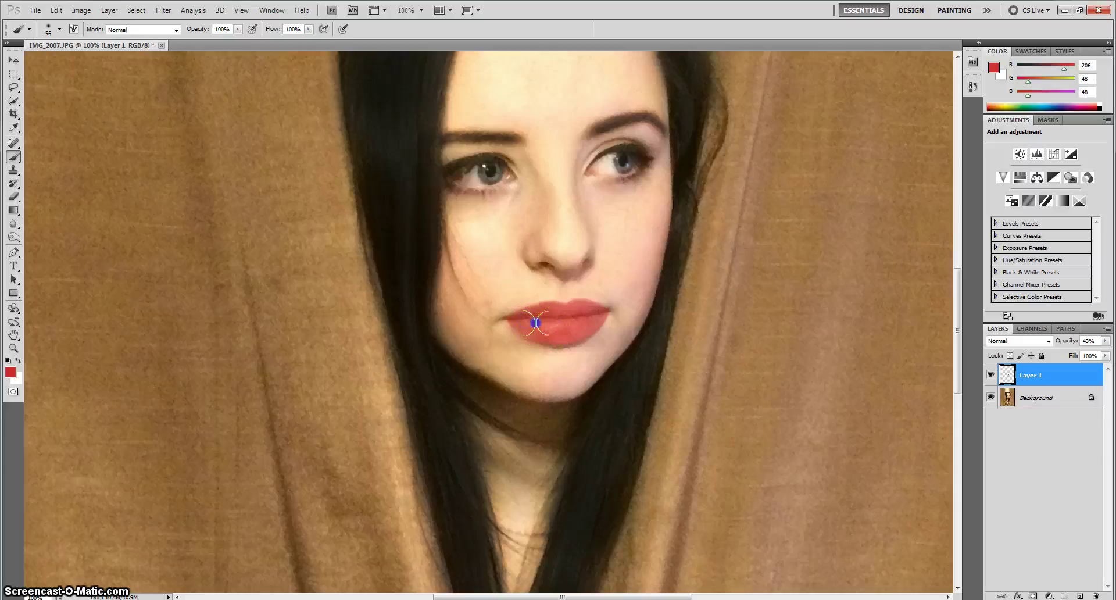
click(421, 11)
click(420, 25)
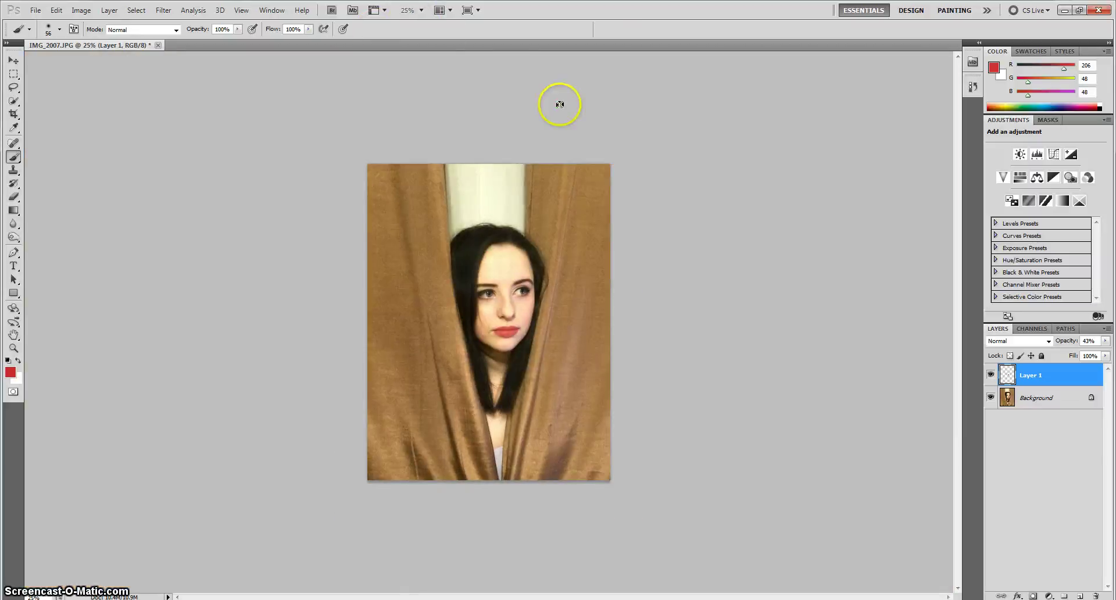
click(13, 74)
click(14, 62)
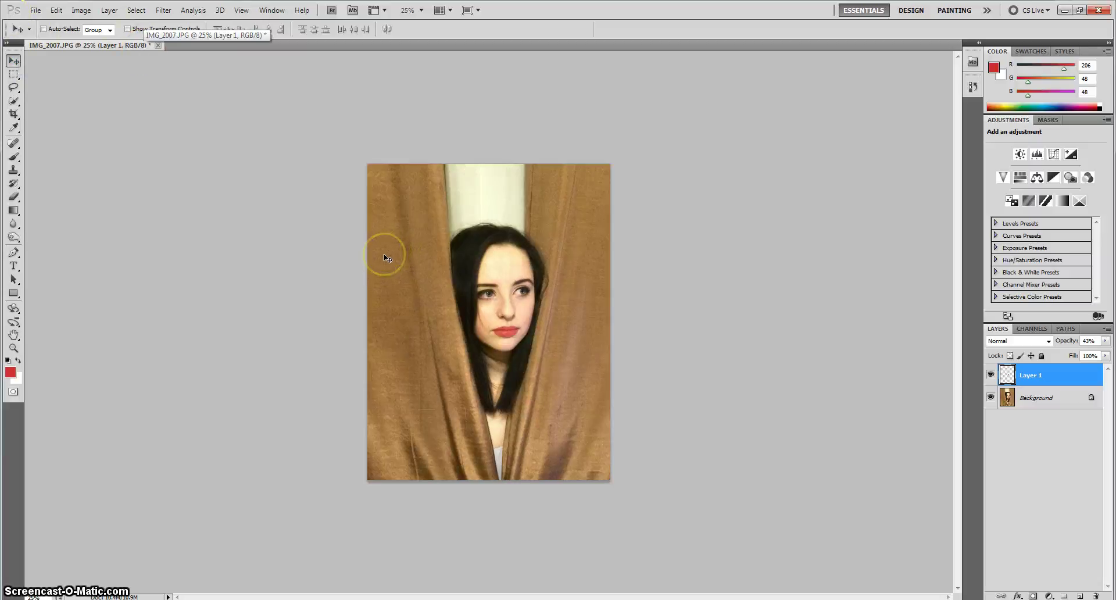
drag(329, 272, 105, 274)
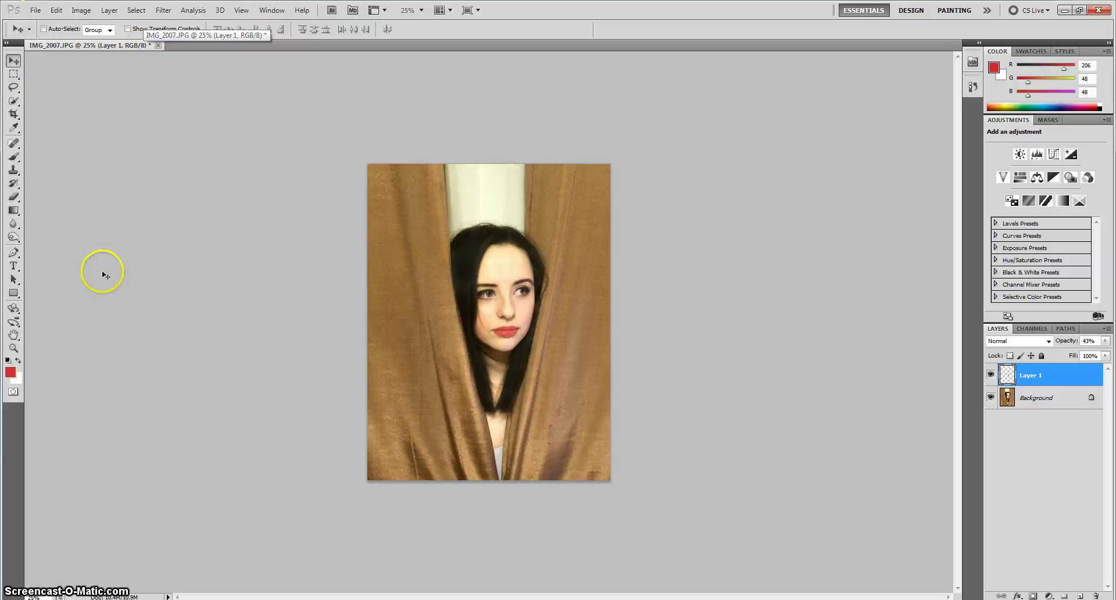
Swap the foreground and background colours, and set the foreground to skin tone ffe8bf sampled from the woman's upper chest.
click(18, 361)
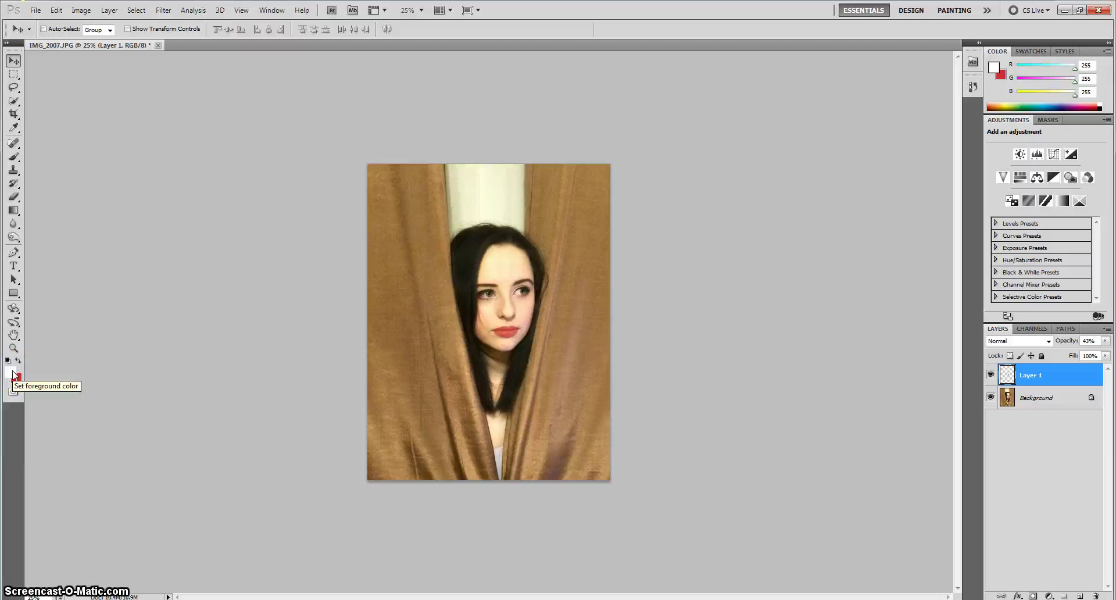
click(12, 375)
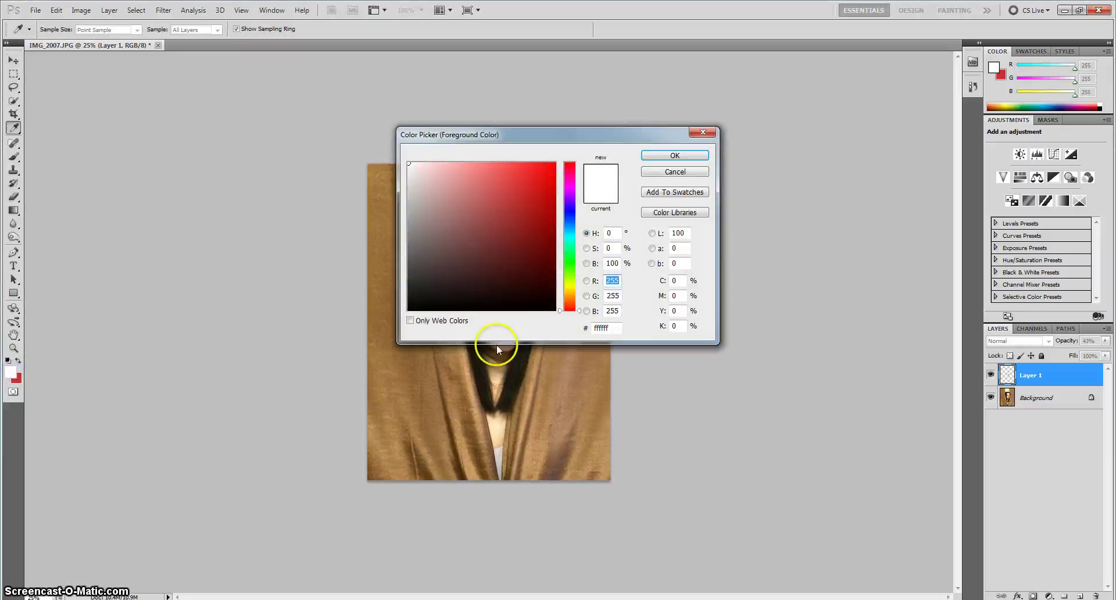
drag(541, 134, 695, 274)
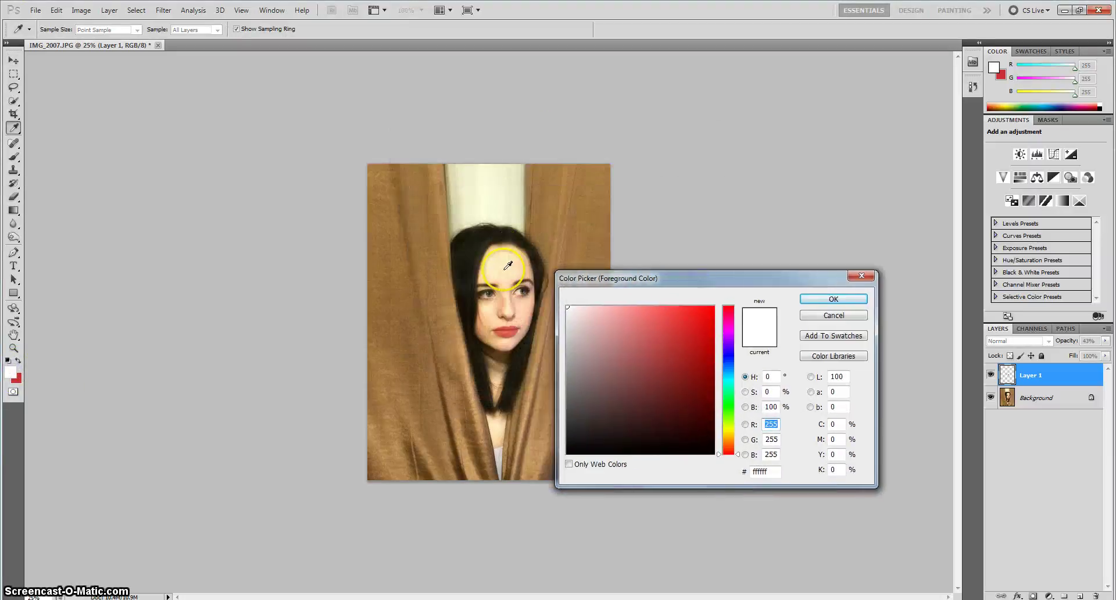
click(495, 271)
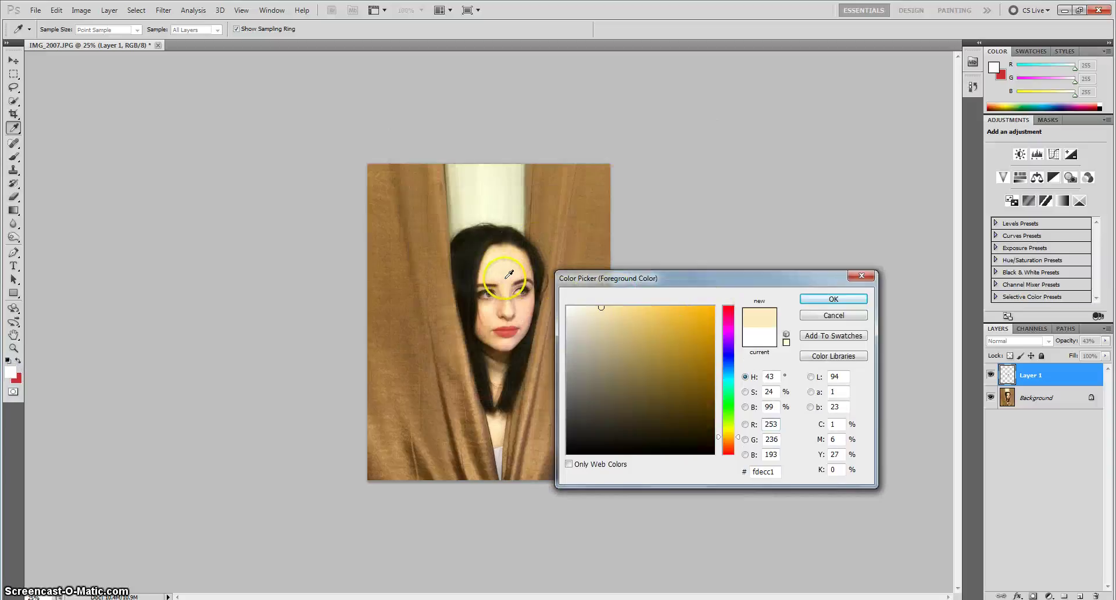
click(495, 428)
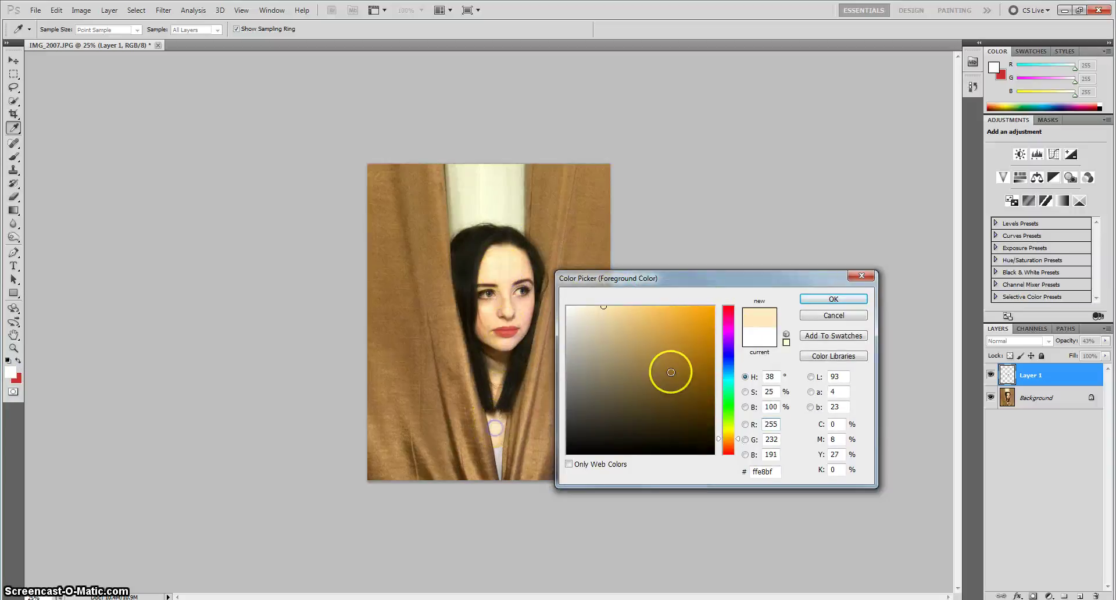
click(833, 299)
key(v)
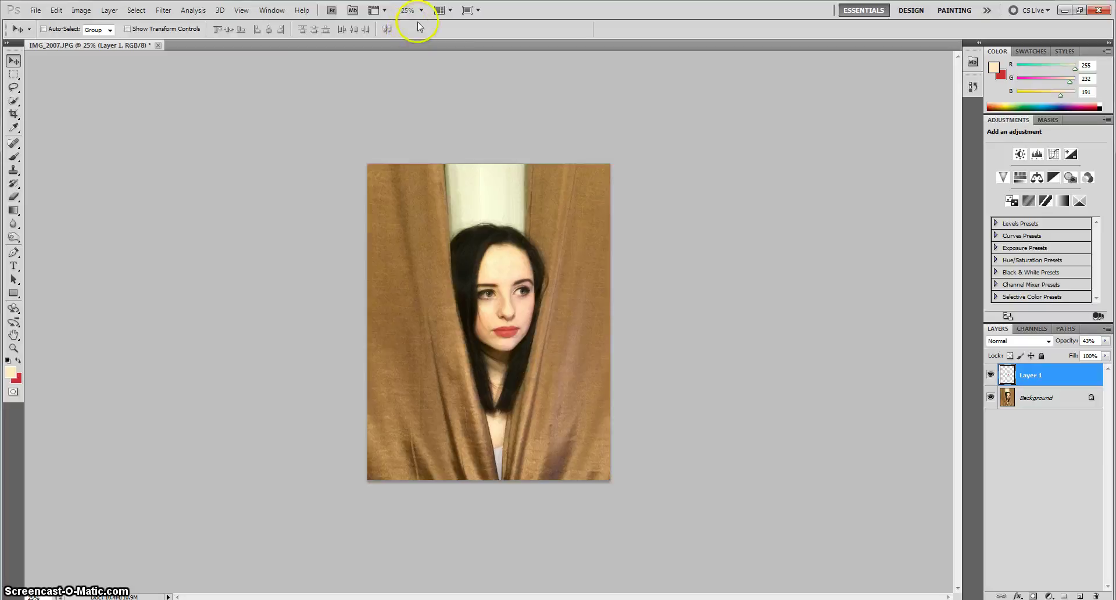
Paint the forehead on the Background layer with the sampled skin tone using the 56 px brush.
click(420, 10)
click(443, 55)
scroll(501, 213, up, 3)
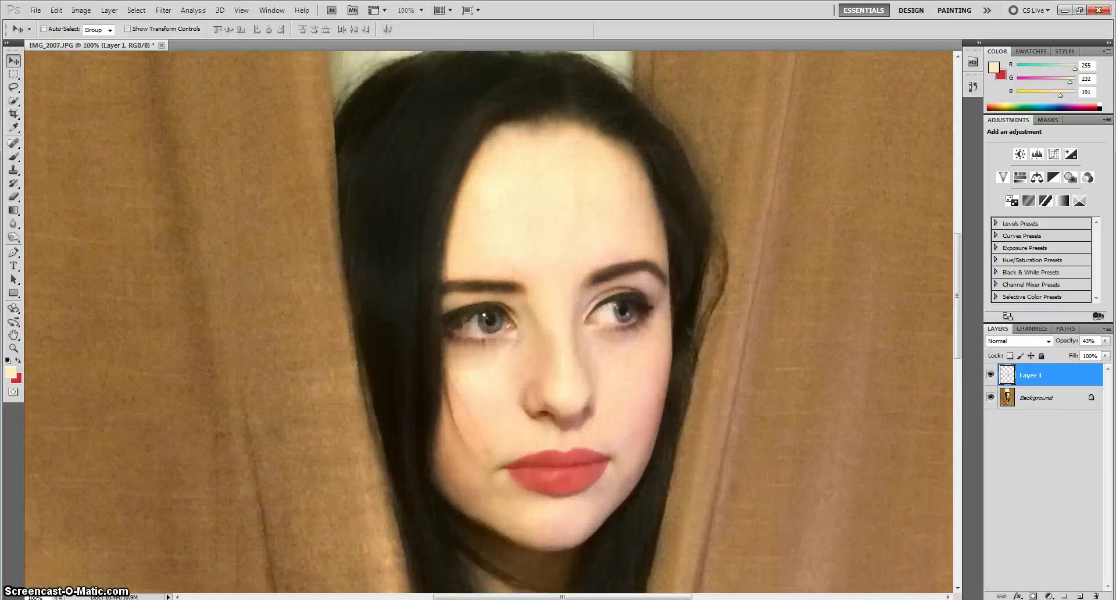
click(12, 157)
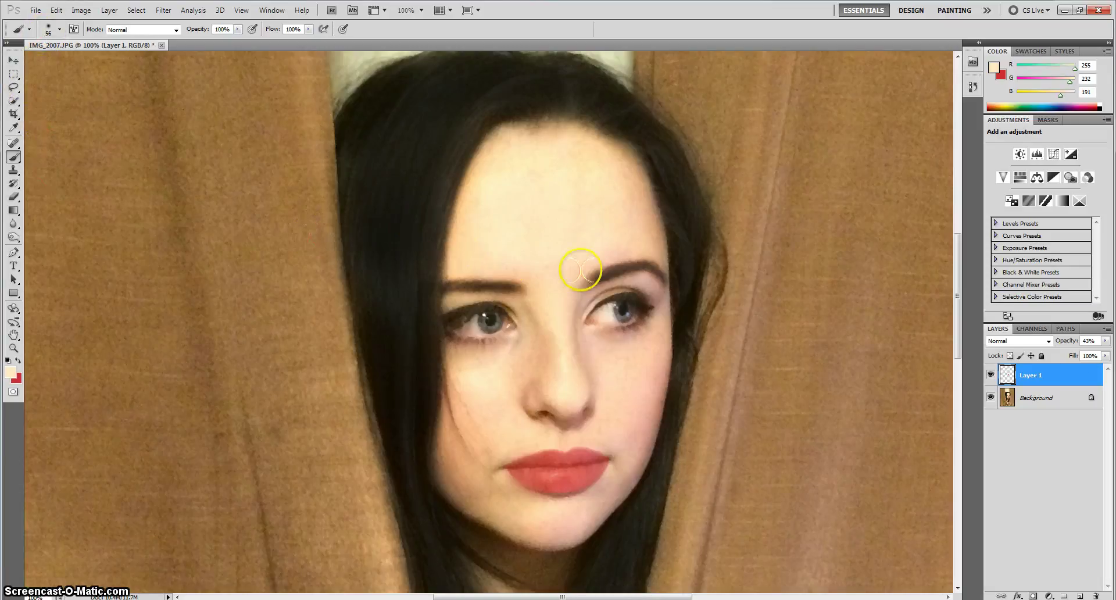
click(1075, 399)
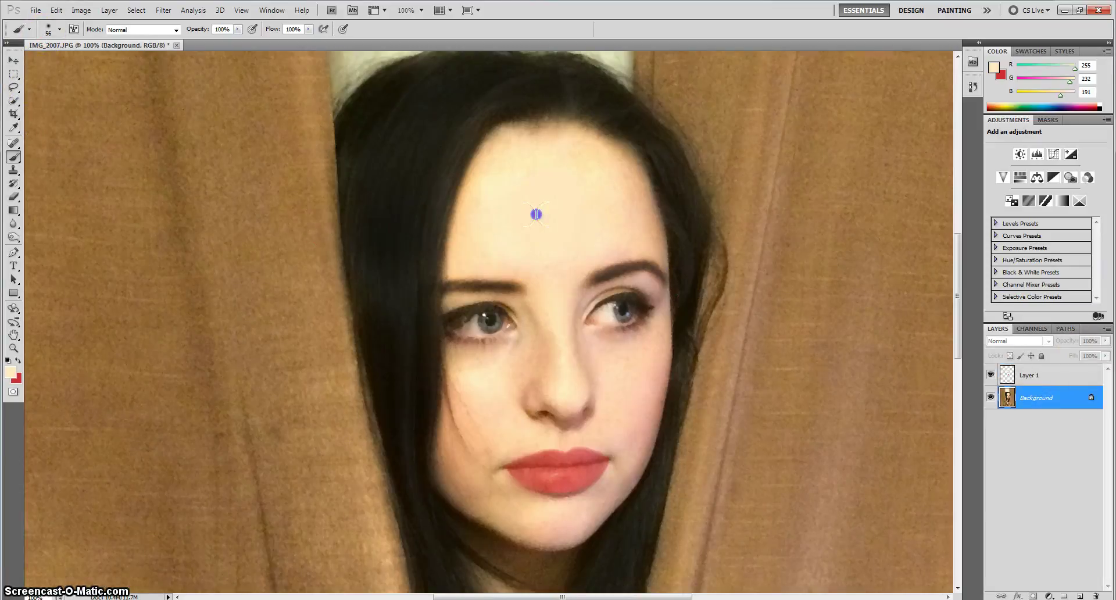
drag(644, 255, 640, 187)
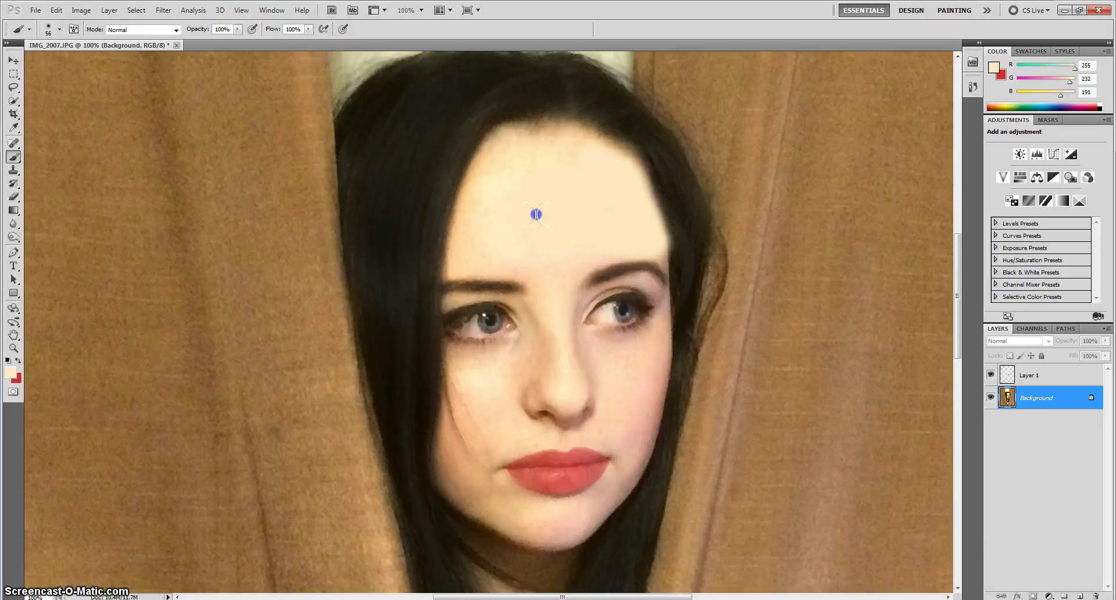
drag(627, 148, 524, 139)
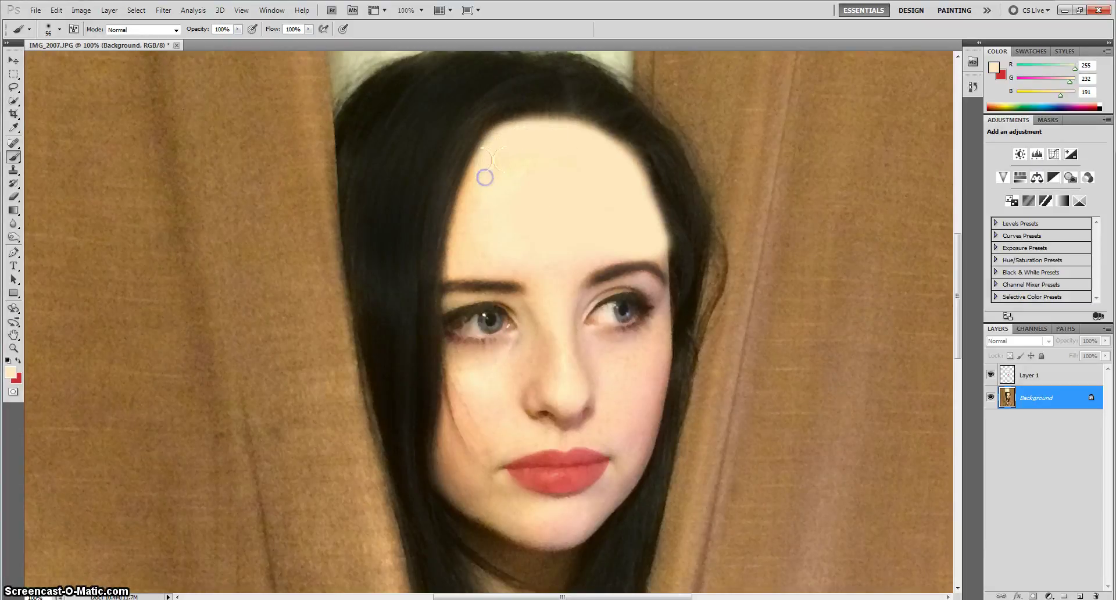
drag(487, 175, 473, 190)
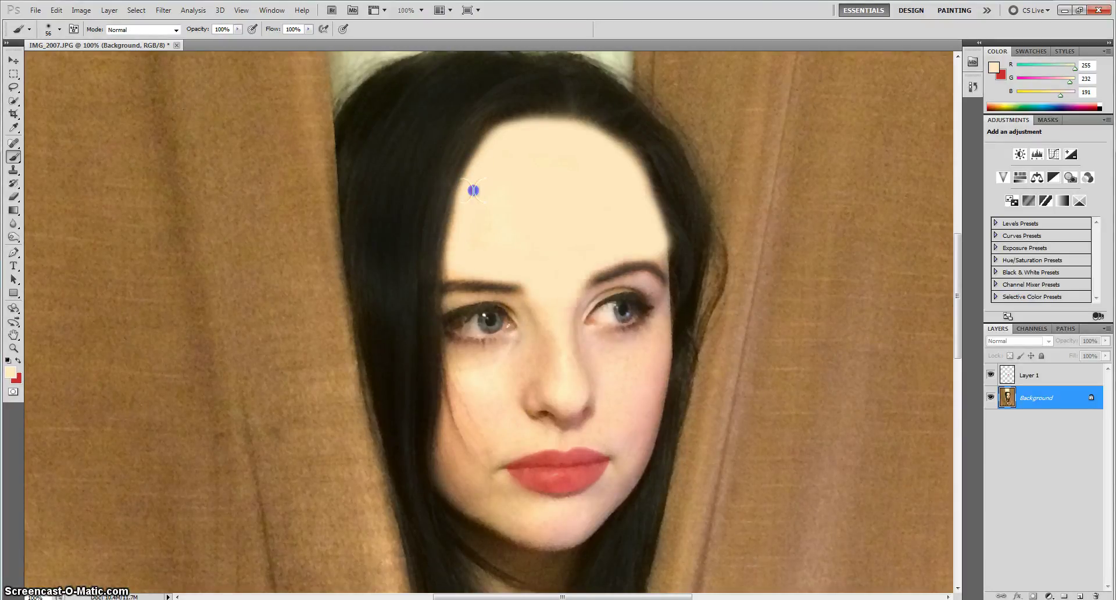
click(56, 10)
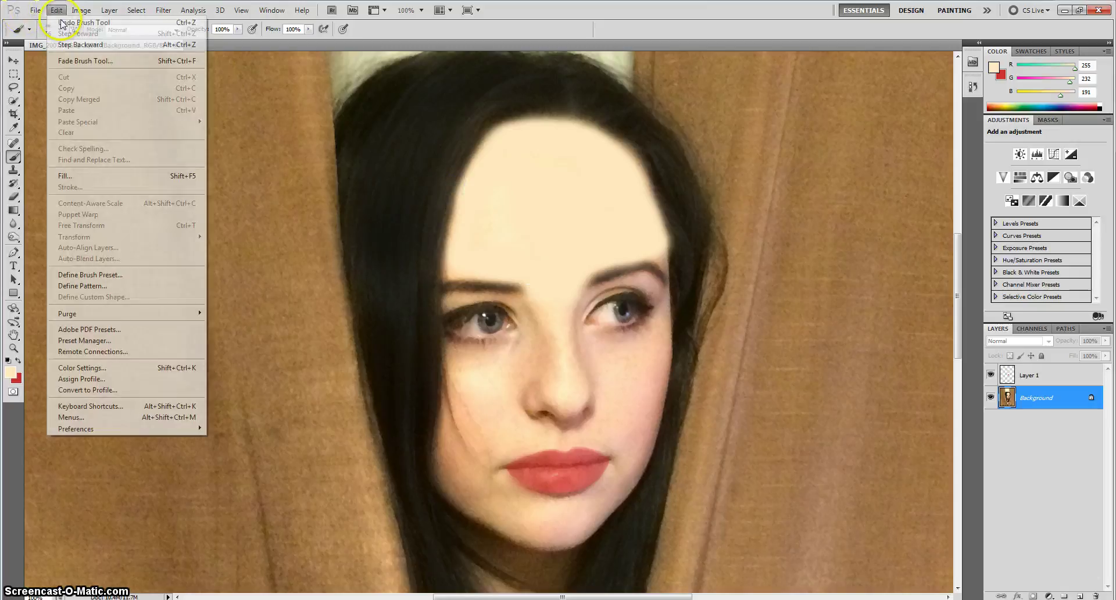
click(65, 22)
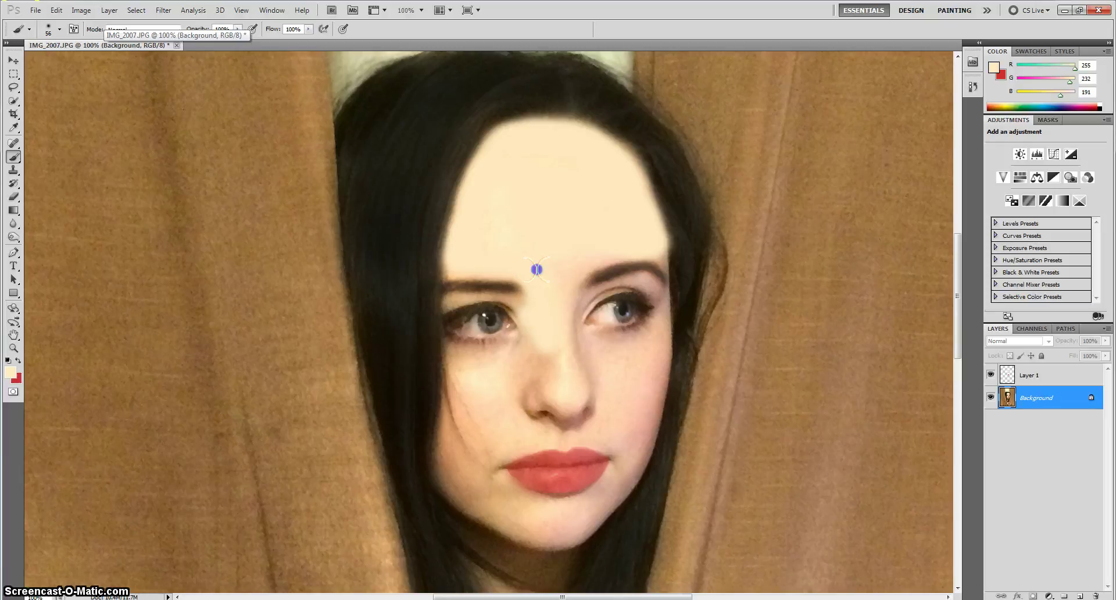
Cover the nose, cheeks, chin, lips and eyes on the Background layer with the same skin-tone brush.
mouse_move(493, 348)
mouse_down()
mouse_move(456, 354)
mouse_move(453, 366)
mouse_move(480, 465)
mouse_move(444, 406)
mouse_move(464, 401)
mouse_move(448, 463)
mouse_move(463, 498)
mouse_move(541, 532)
mouse_move(581, 513)
mouse_move(612, 488)
mouse_move(647, 376)
mouse_move(640, 452)
mouse_move(652, 334)
mouse_move(593, 360)
mouse_move(495, 365)
mouse_move(595, 396)
mouse_move(498, 448)
mouse_move(605, 426)
mouse_up()
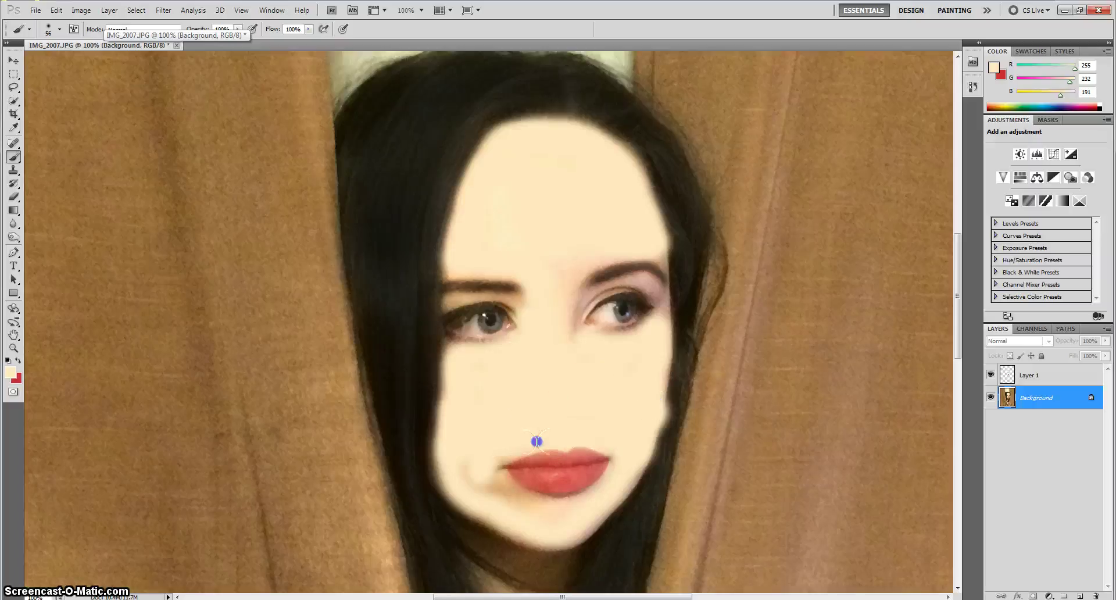
mouse_move(536, 442)
mouse_down()
mouse_move(601, 449)
mouse_move(597, 460)
mouse_move(476, 477)
mouse_move(583, 476)
mouse_up()
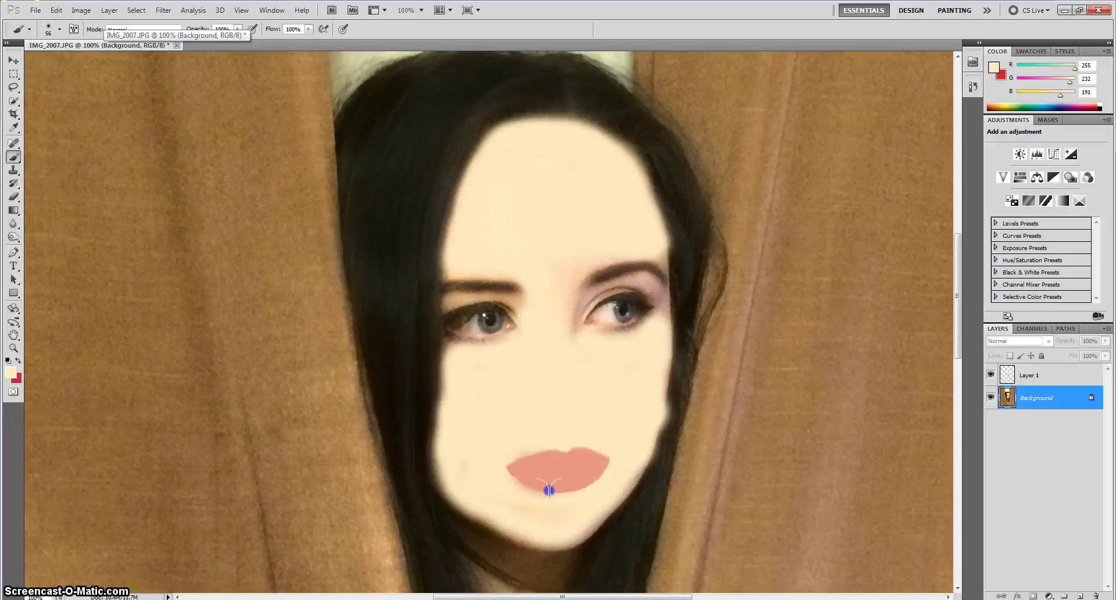
mouse_move(654, 312)
mouse_down()
mouse_move(638, 289)
mouse_move(585, 307)
mouse_move(592, 324)
mouse_move(617, 312)
mouse_move(573, 334)
mouse_move(572, 247)
mouse_move(594, 276)
mouse_move(617, 286)
mouse_move(633, 276)
mouse_move(653, 291)
mouse_move(659, 267)
mouse_up()
drag(521, 301, 521, 300)
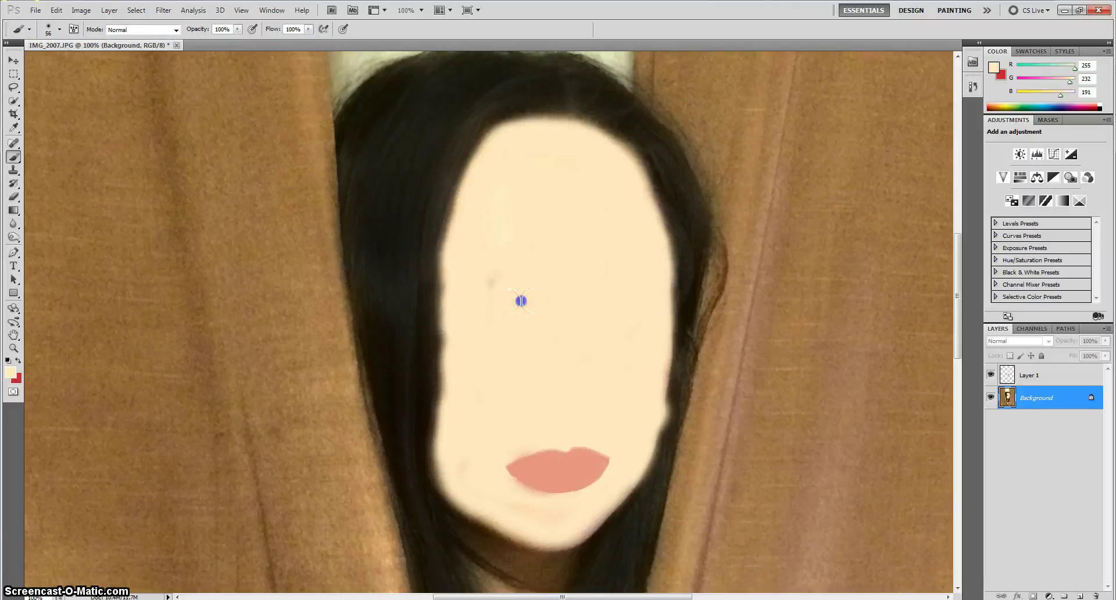
Step back through the history to undo all the skin-tone painting on the face.
scroll(529, 317, down, 3)
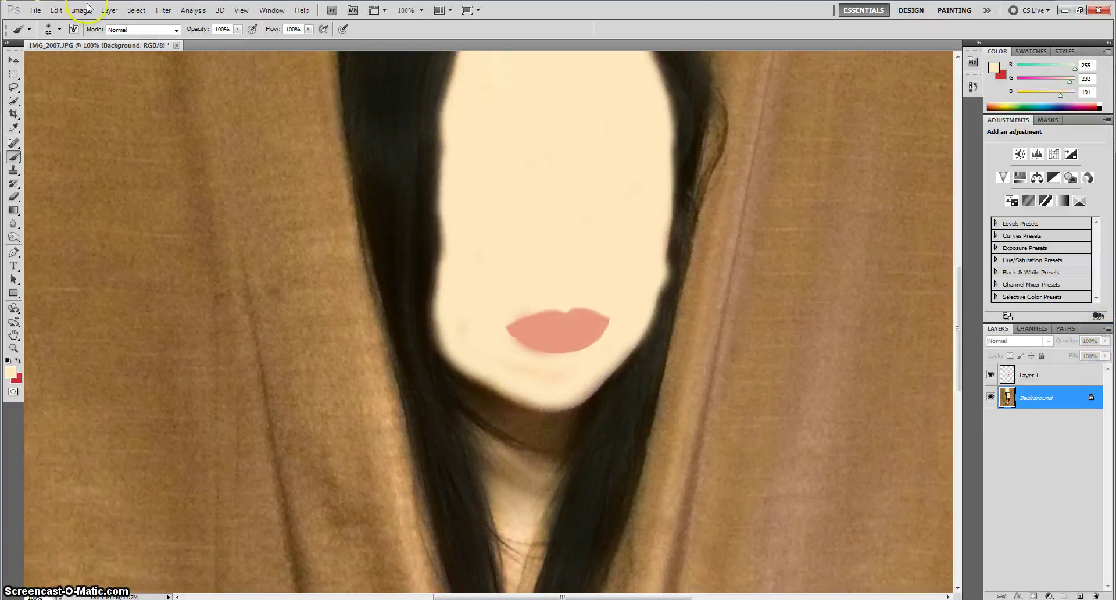
click(56, 10)
click(72, 45)
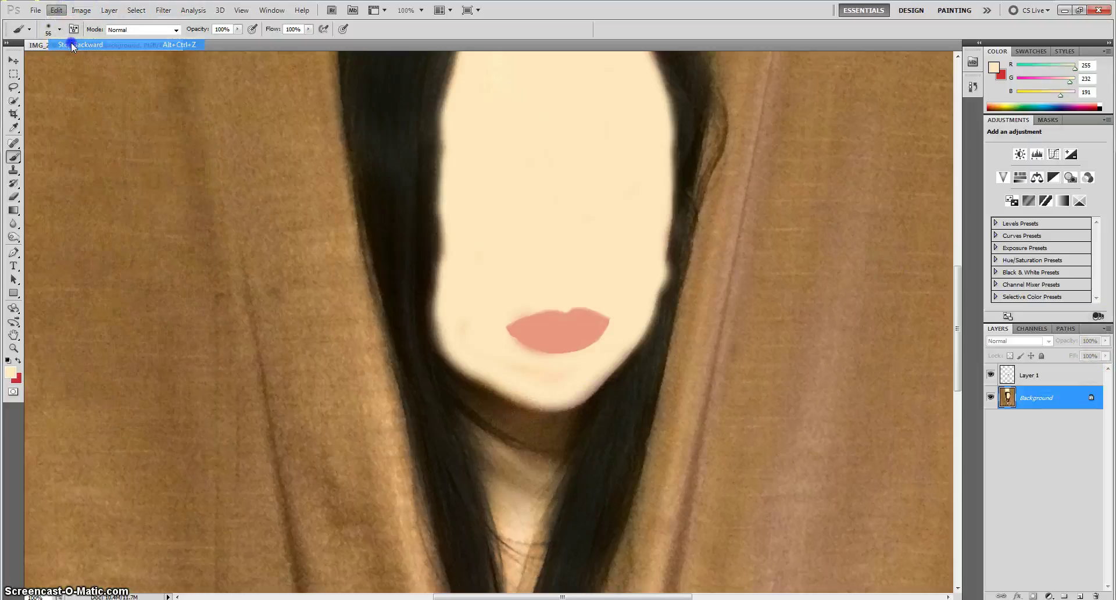
click(55, 10)
click(67, 45)
click(56, 10)
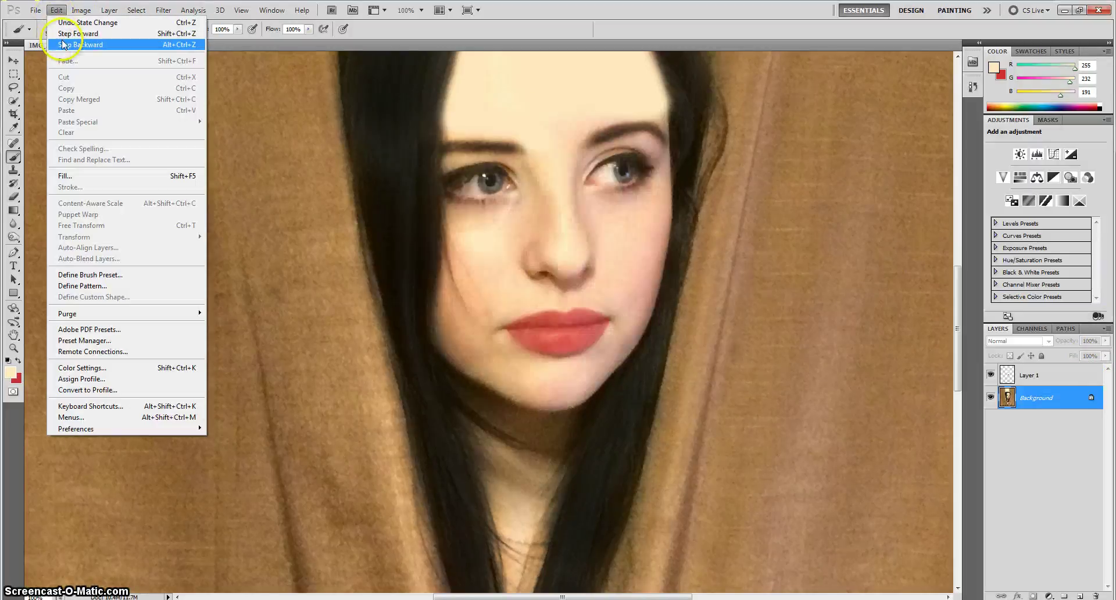
click(64, 45)
scroll(82, 53, up, 1)
click(56, 10)
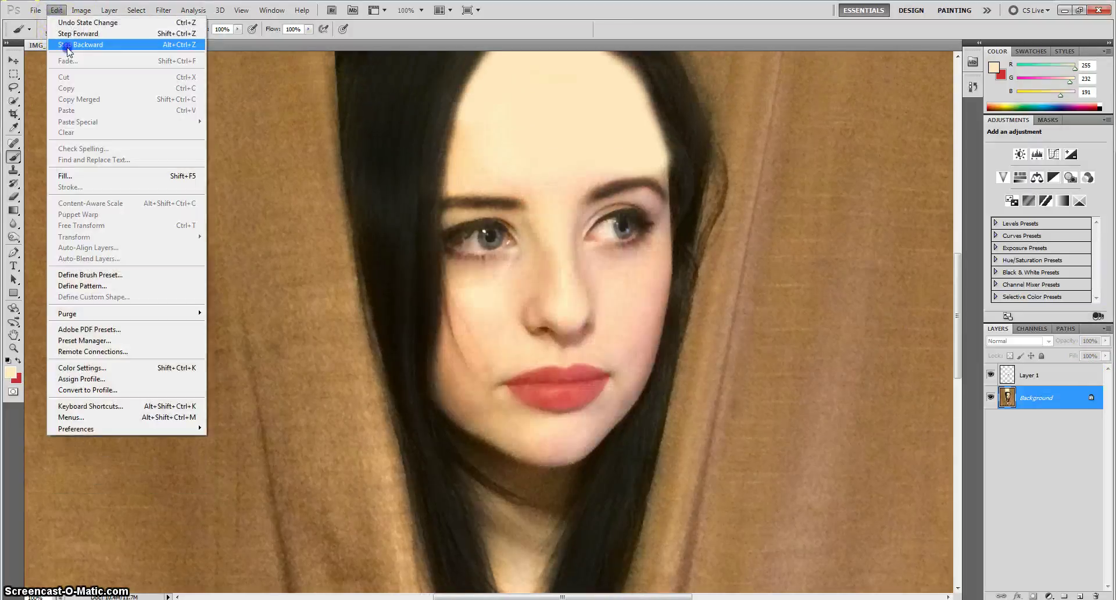
click(68, 45)
click(56, 10)
click(67, 45)
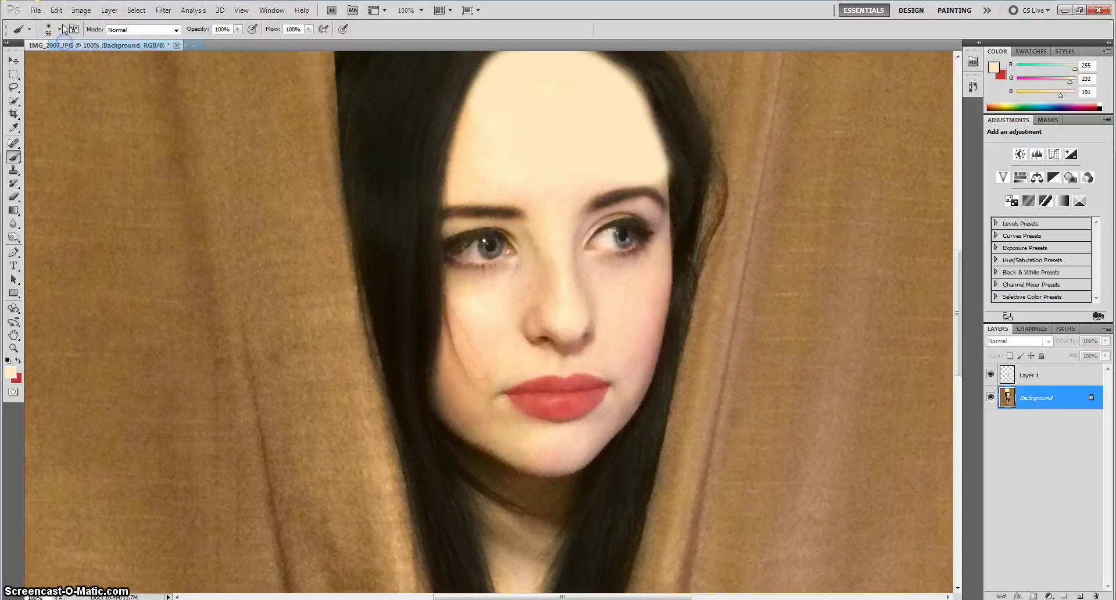
click(56, 9)
click(68, 45)
click(56, 10)
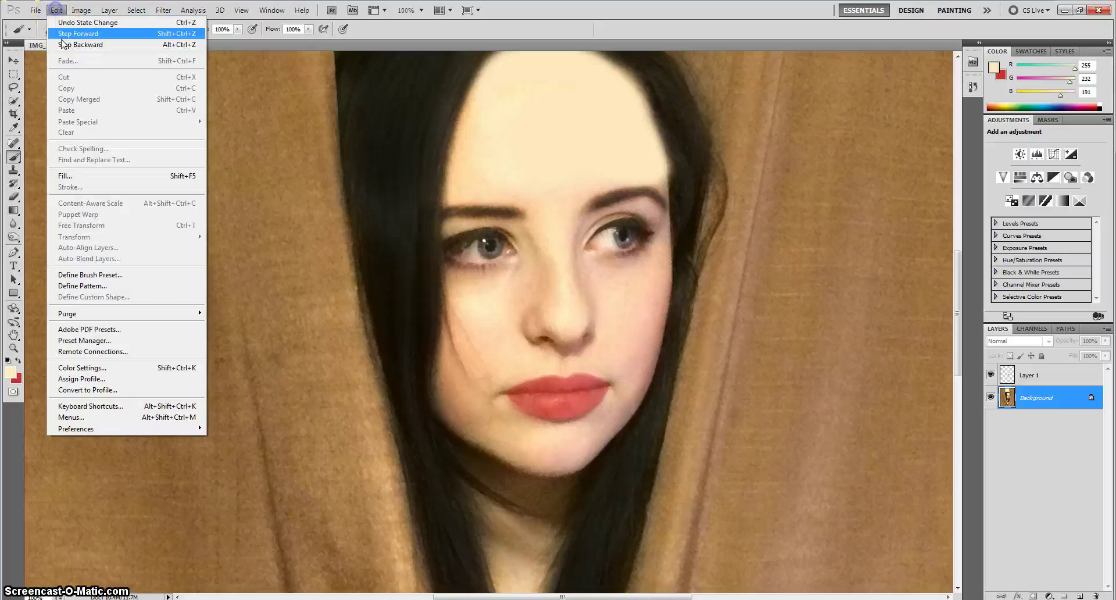
click(64, 44)
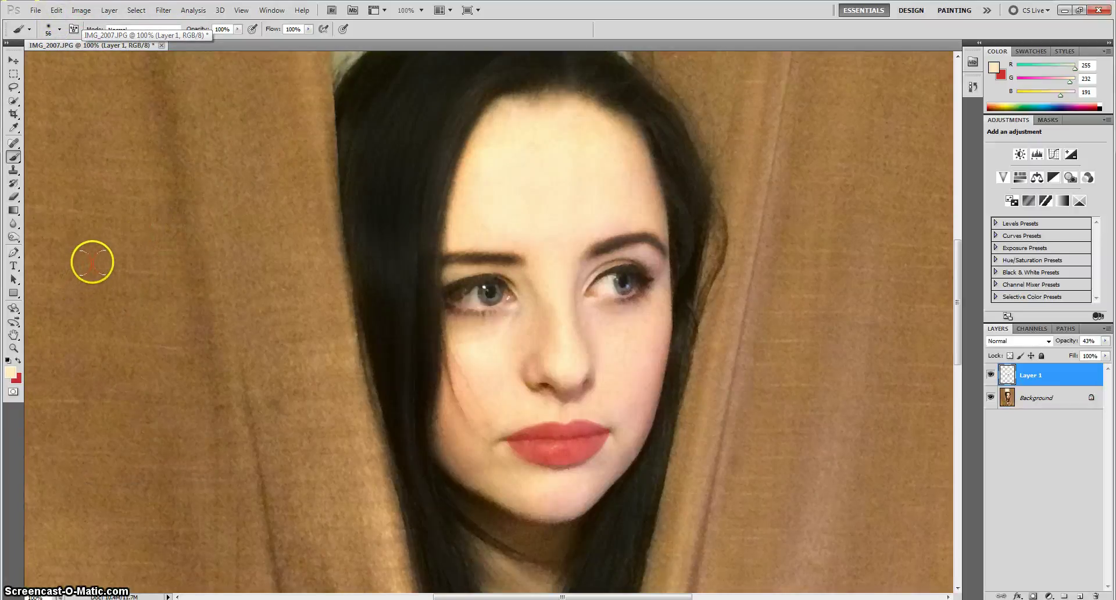
key(ctrl+z)
key(ctrl+z)
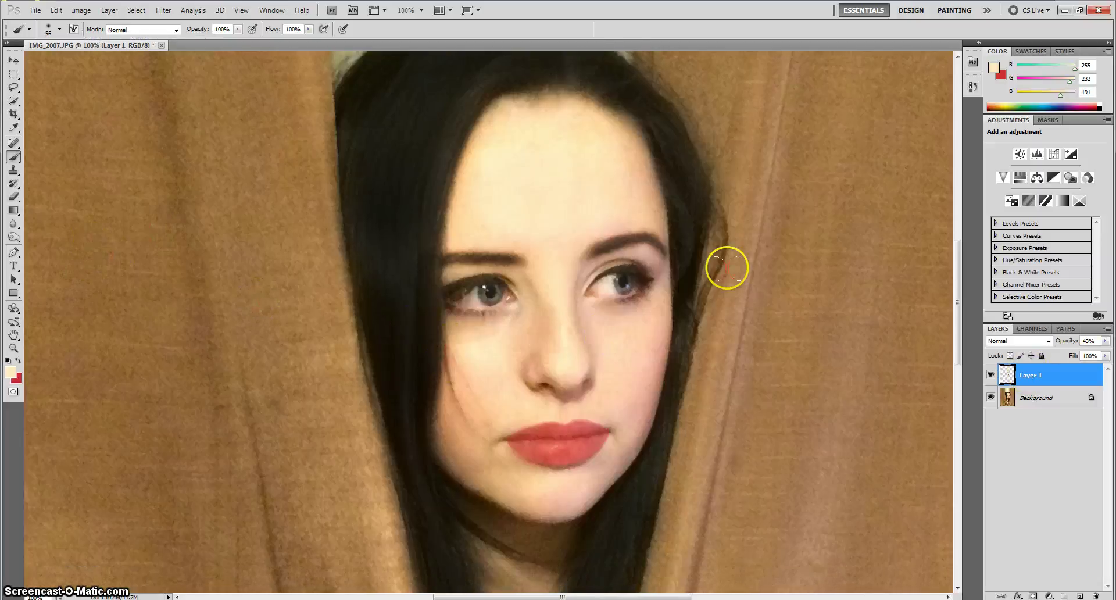
Apply the Maximum Black black-and-white preset directly above the Background layer, with the whole portrait in view at 25%.
click(421, 10)
click(419, 37)
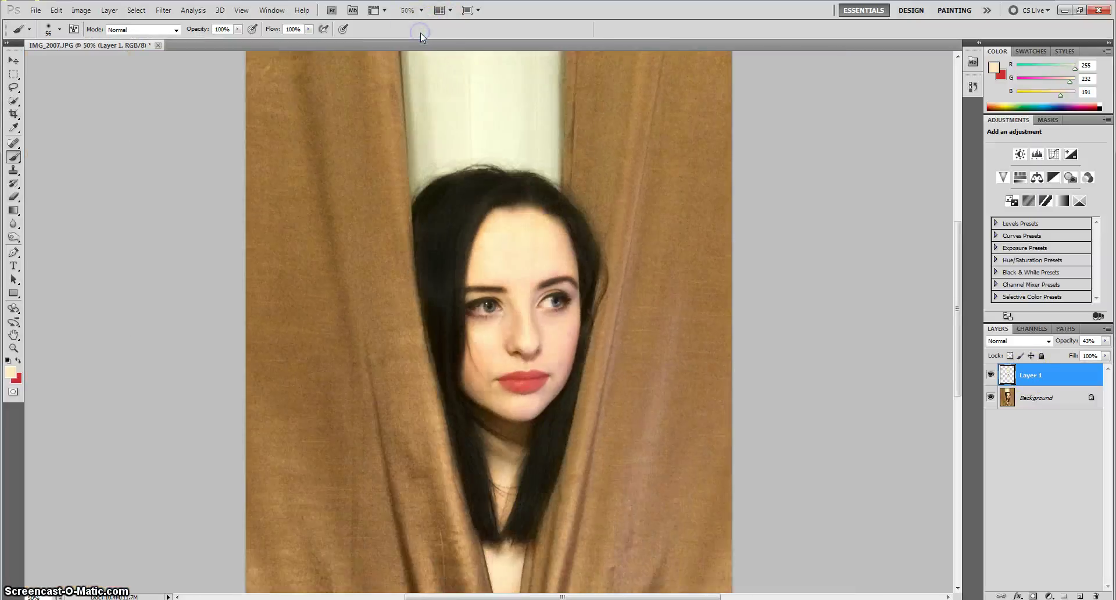
click(421, 10)
click(418, 24)
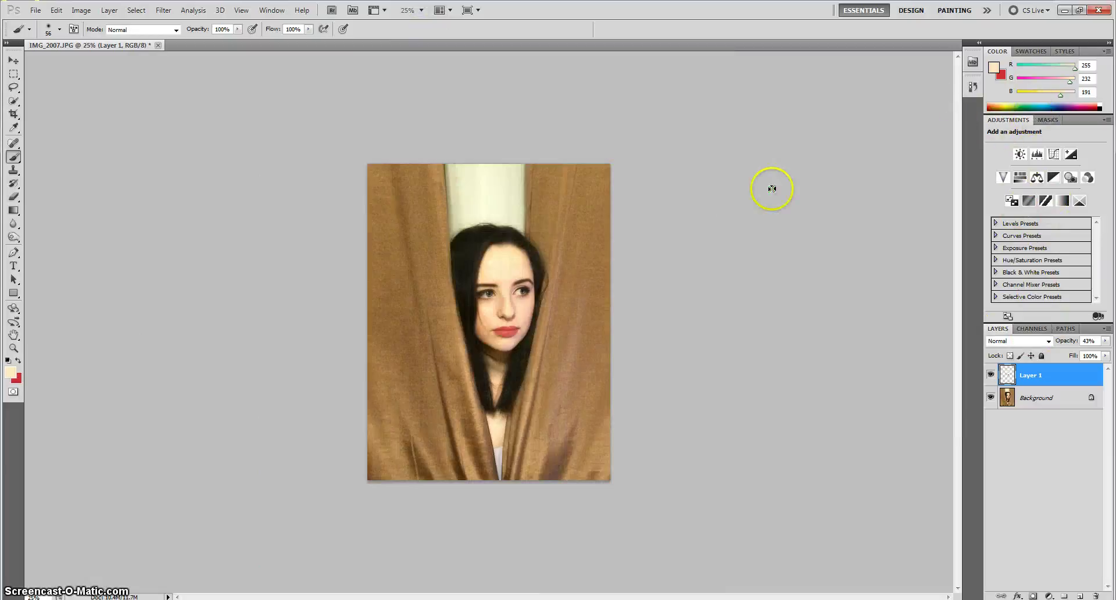
click(1014, 397)
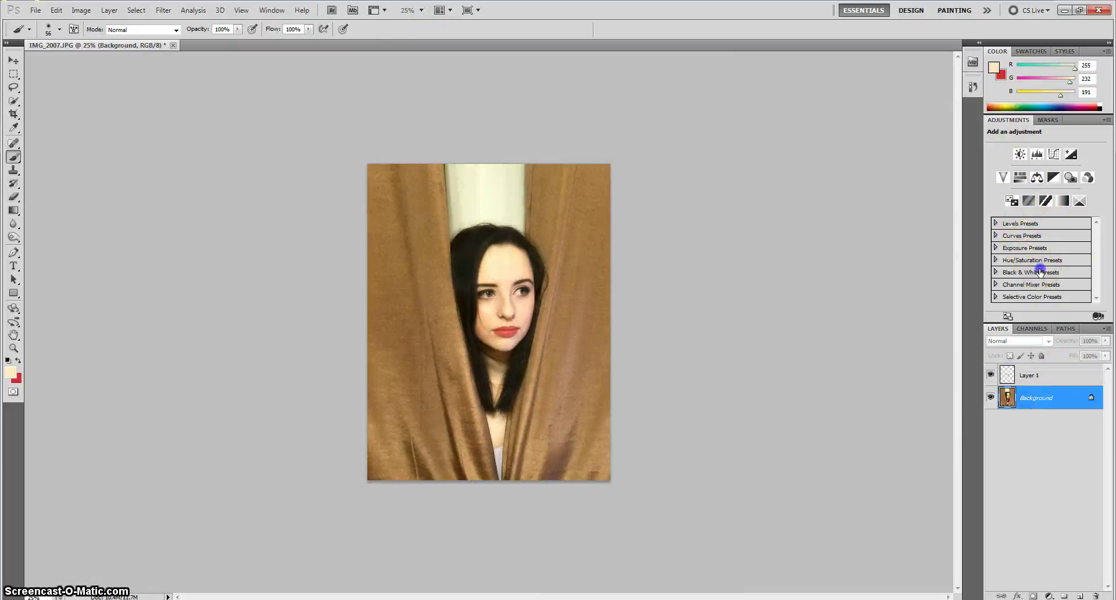
click(994, 272)
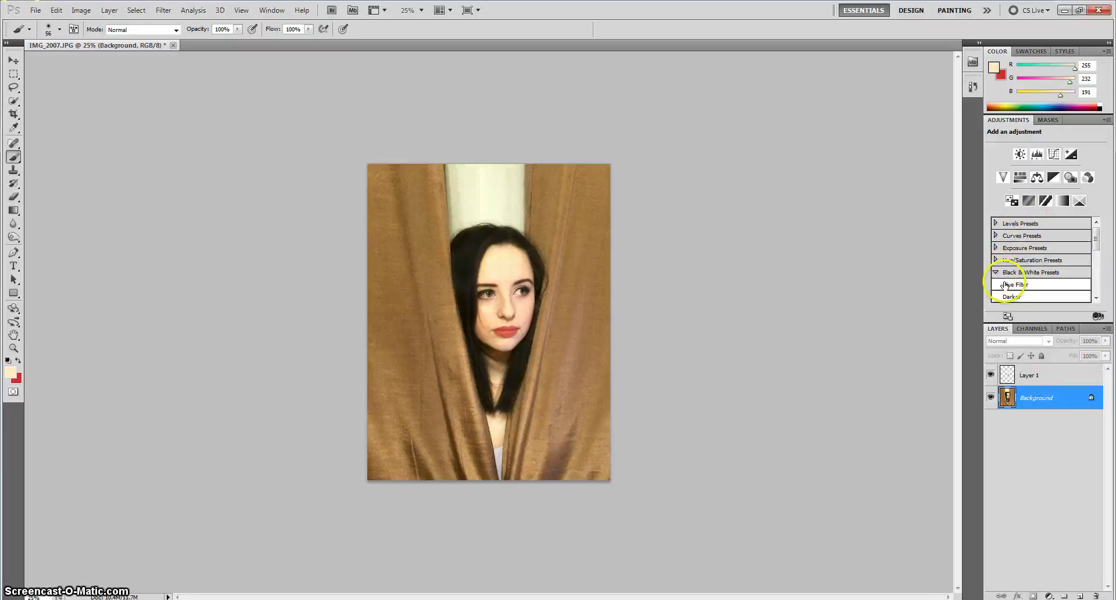
scroll(1036, 291, down, 4)
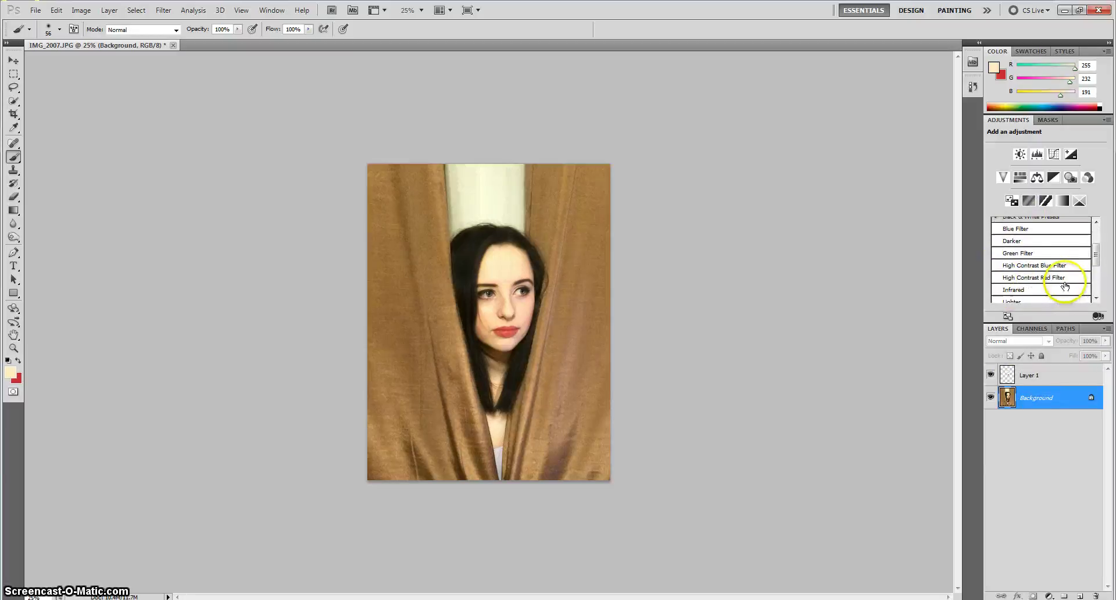
scroll(1062, 283, down, 1)
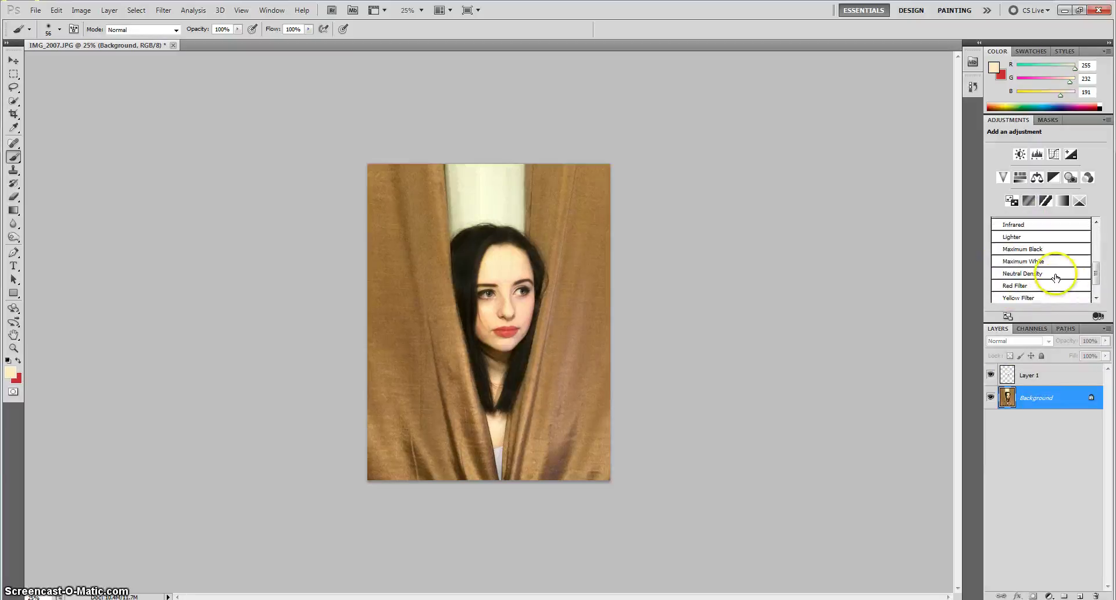
click(1043, 248)
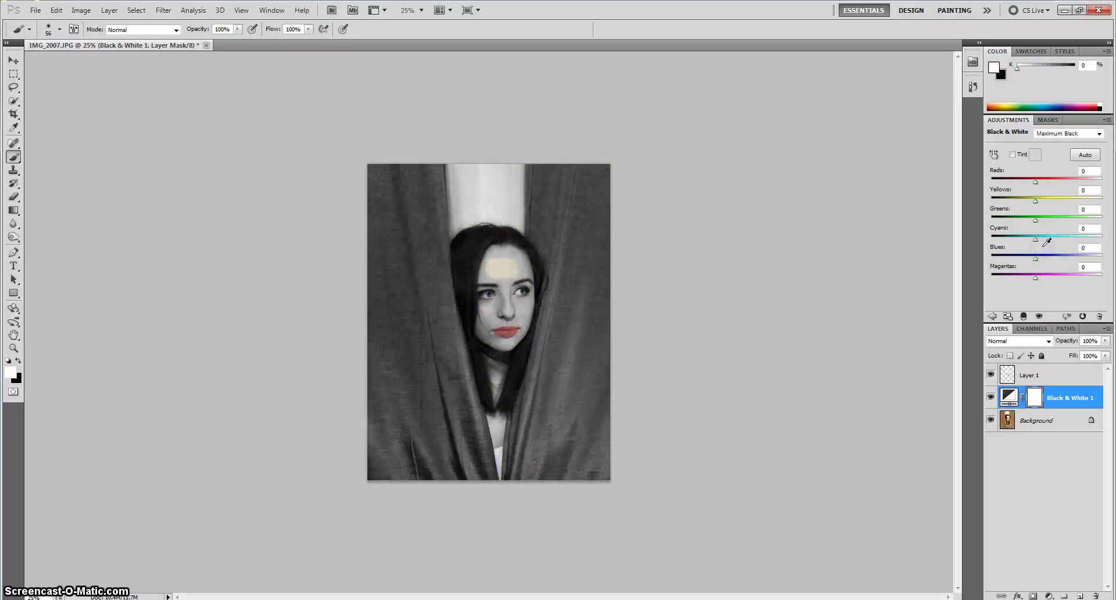
Undo the black-and-white adjustment and reapply the Maximum Black preset above Layer 1 so it covers the lips too.
click(56, 10)
click(68, 45)
click(57, 10)
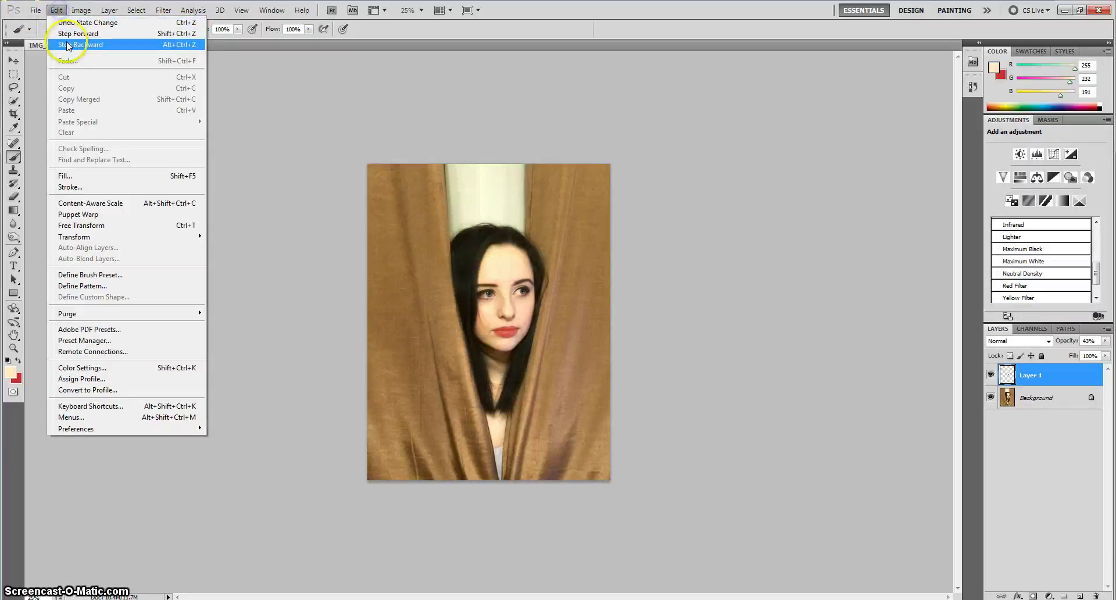
click(68, 45)
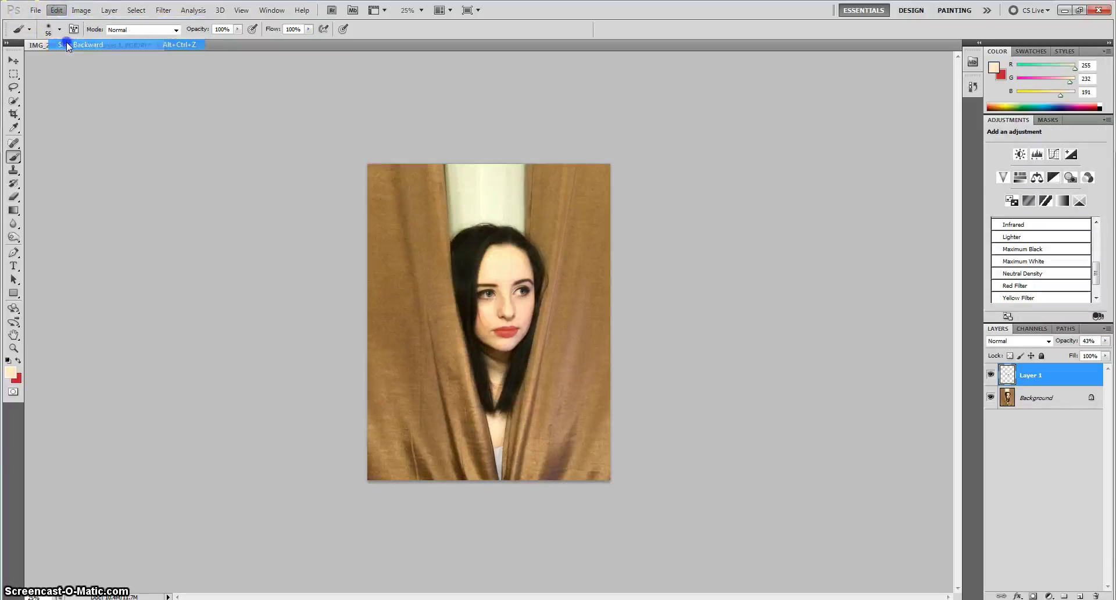
click(1018, 251)
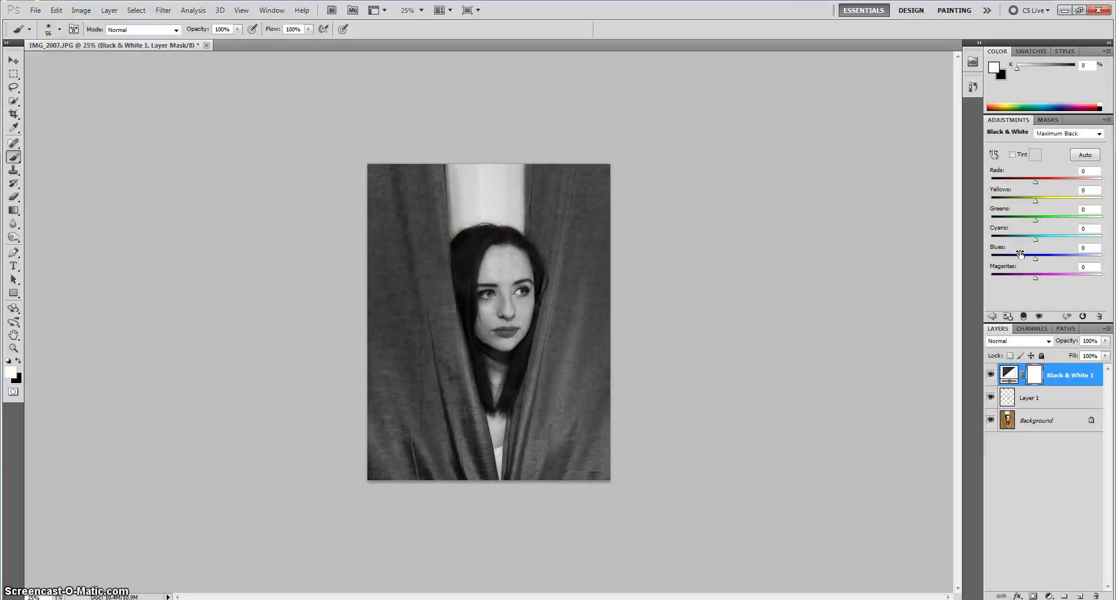
Erase rough strokes in the Black & White 1 mask over the face with the 13 px Eraser to restore colour.
click(12, 198)
click(474, 282)
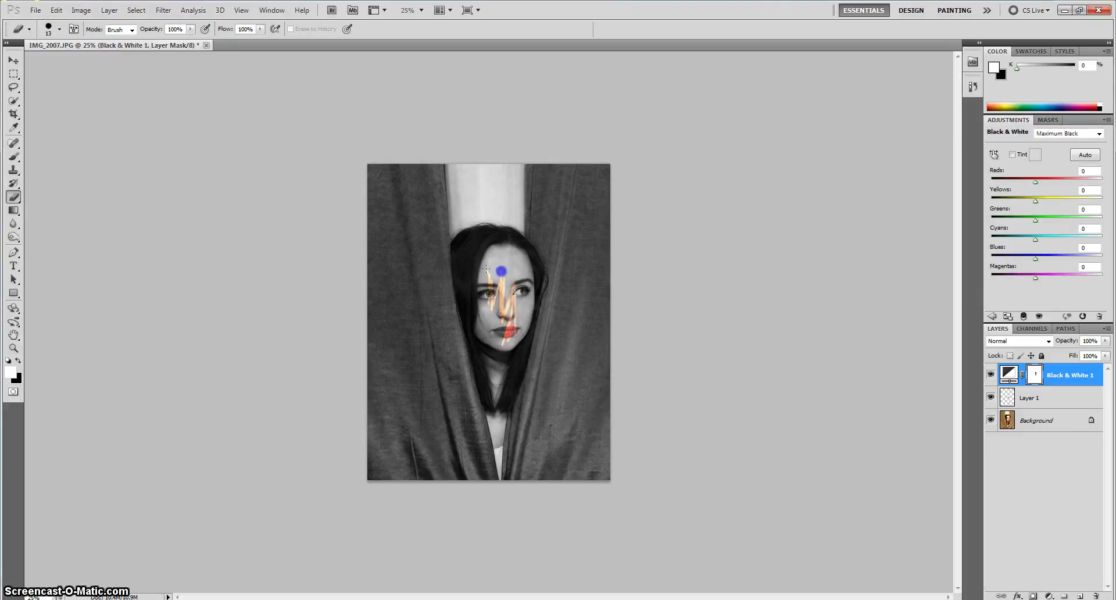
click(309, 74)
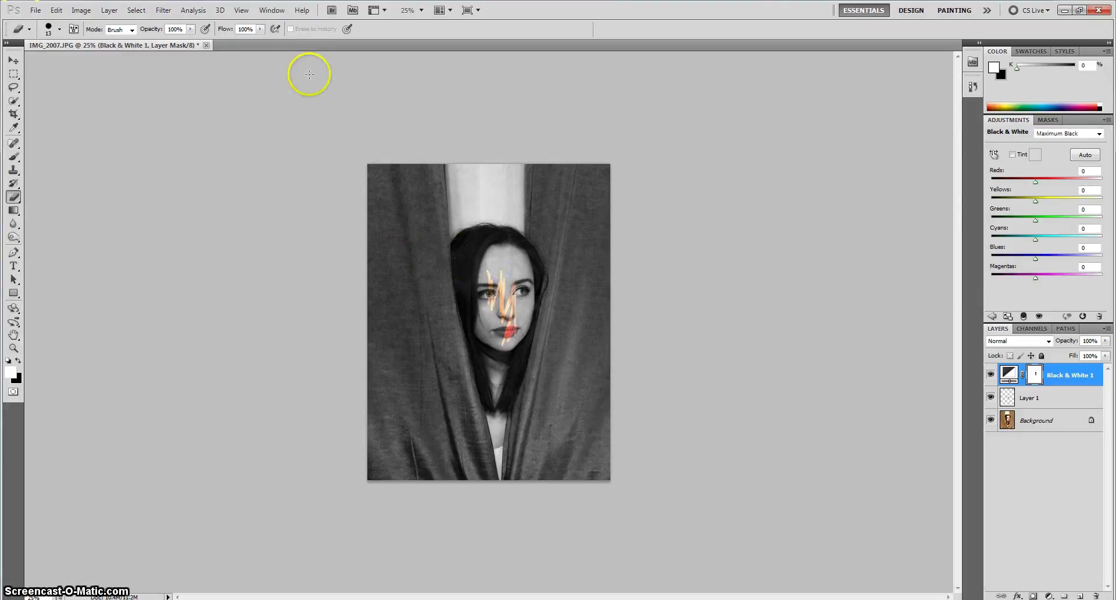
Erase the Black & White 1 mask over the eye, nose and forehead with a 68 px Eraser at 100% zoom.
click(421, 11)
click(423, 52)
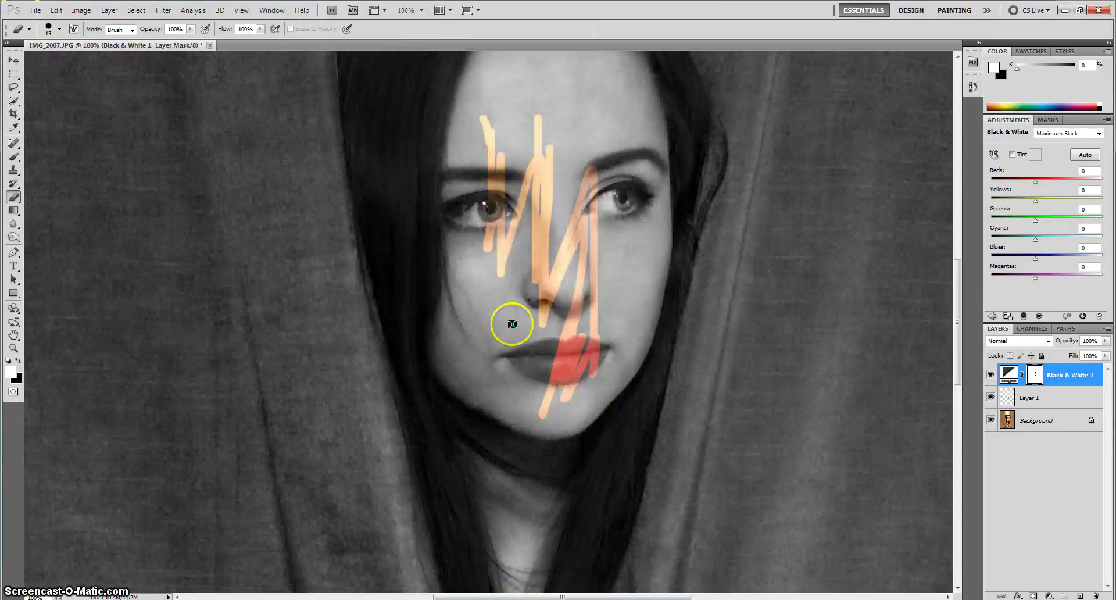
drag(511, 323, 480, 323)
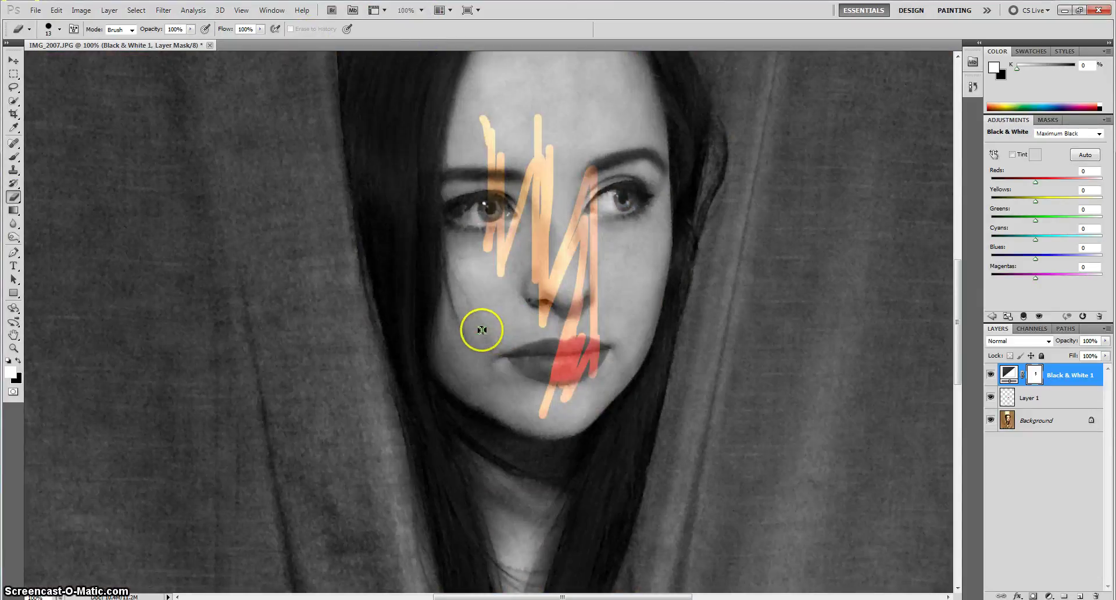
click(59, 30)
key(Return)
mouse_move(581, 192)
mouse_down()
mouse_move(523, 244)
mouse_move(593, 204)
mouse_up()
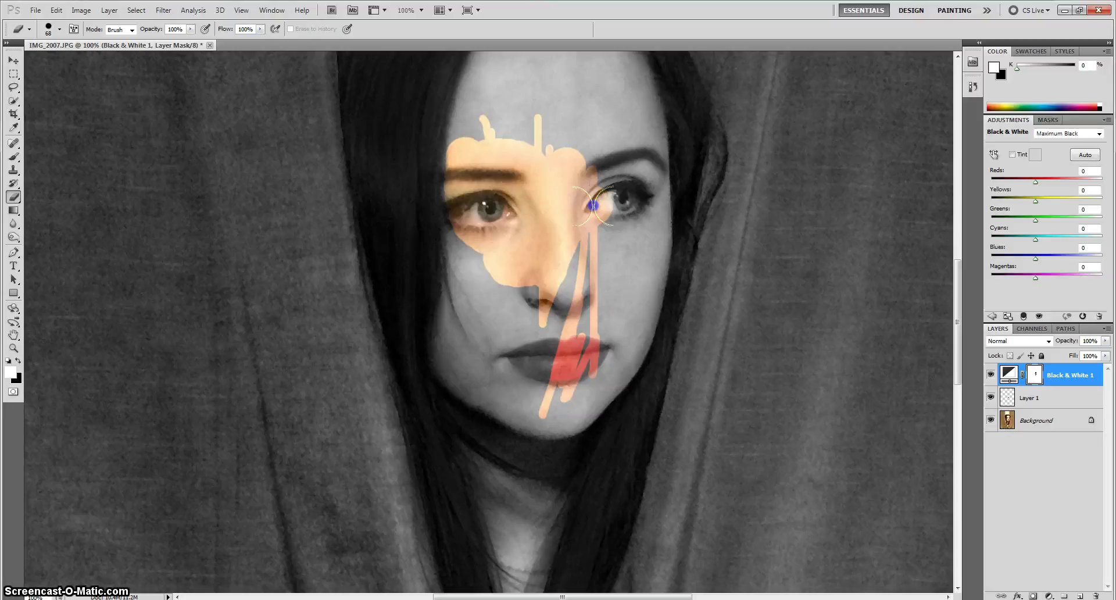
drag(465, 146, 486, 112)
scroll(486, 116, up, 2)
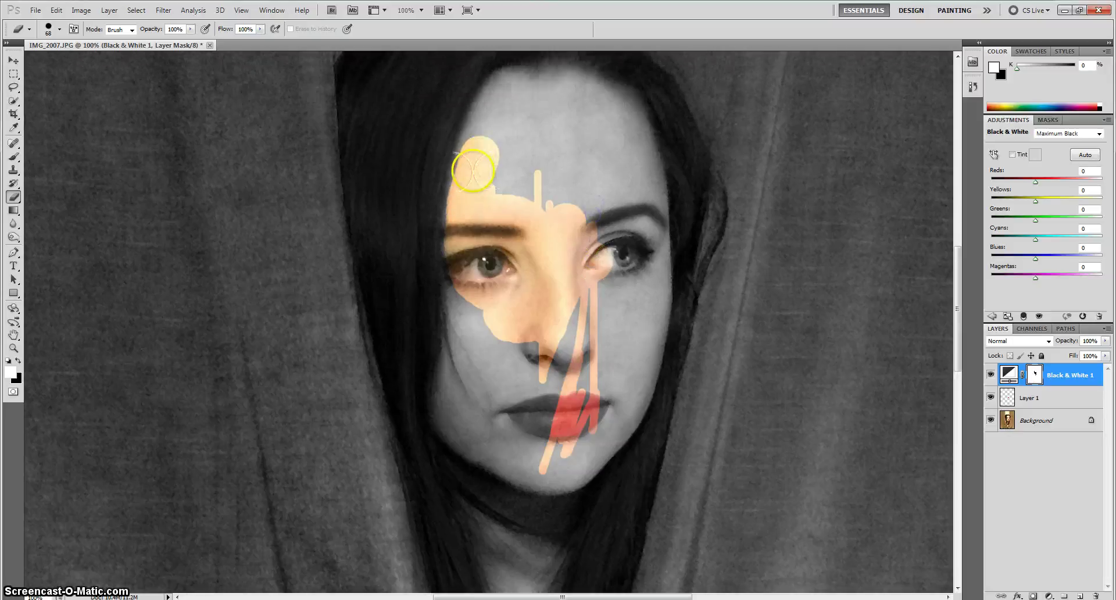
Set the Eraser hardness to 45% and erase the mask over the rest of the face and lips to restore their colour.
click(60, 29)
click(60, 85)
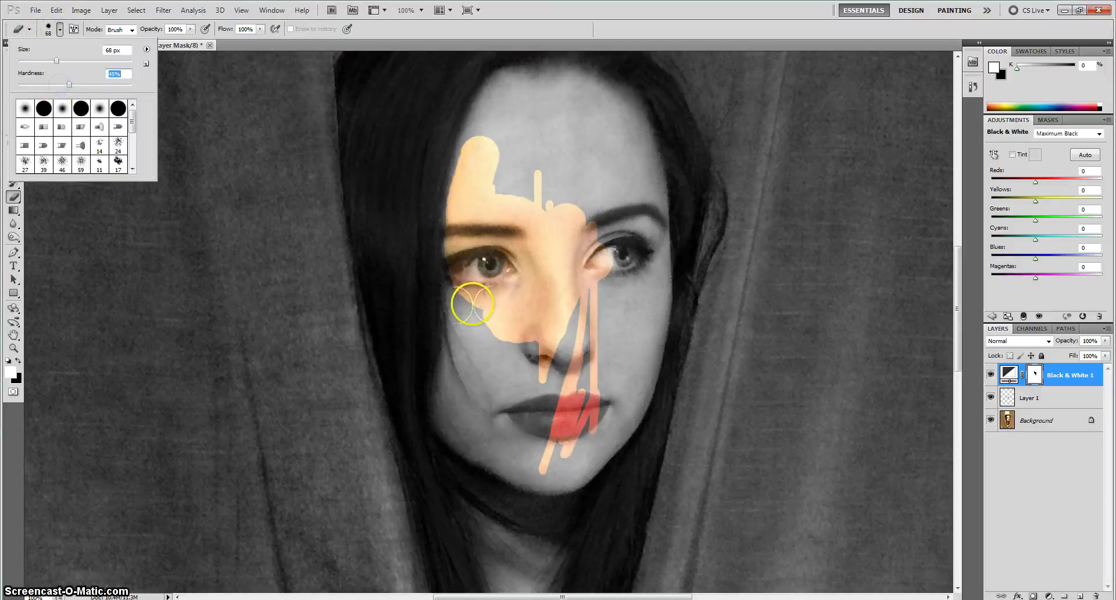
click(469, 329)
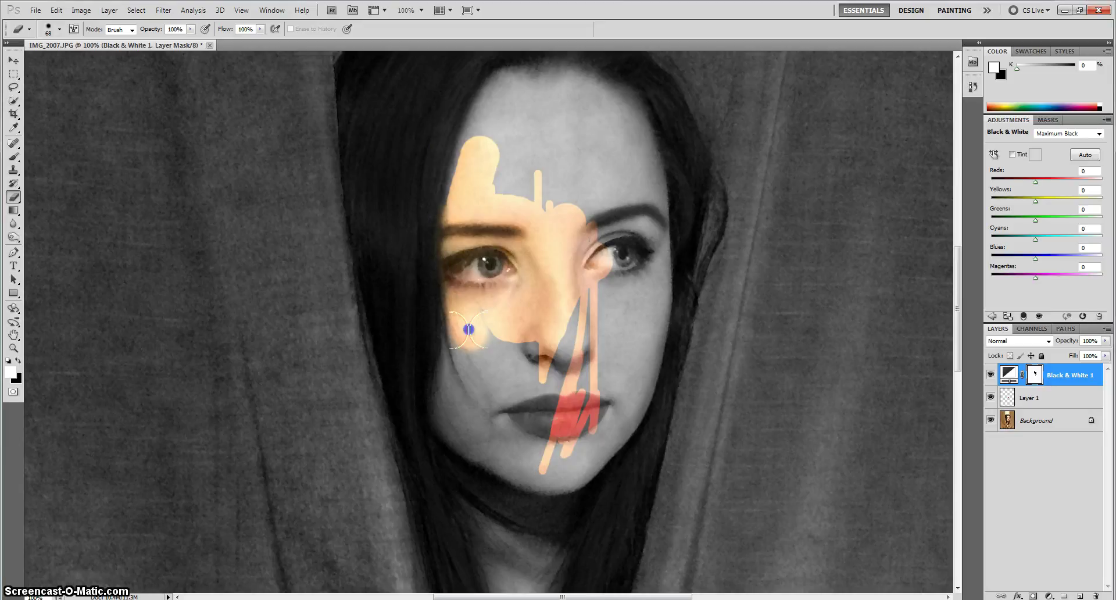
mouse_move(456, 156)
mouse_down()
mouse_move(511, 81)
mouse_move(581, 87)
mouse_move(633, 117)
mouse_move(646, 159)
mouse_move(657, 322)
mouse_move(638, 403)
mouse_move(583, 468)
mouse_move(540, 482)
mouse_move(445, 430)
mouse_move(440, 384)
mouse_move(461, 316)
mouse_move(470, 453)
mouse_move(506, 423)
mouse_move(525, 356)
mouse_move(535, 435)
mouse_move(543, 430)
mouse_move(555, 180)
mouse_move(540, 97)
mouse_move(500, 184)
mouse_move(552, 102)
mouse_move(590, 240)
mouse_move(568, 121)
mouse_move(620, 221)
mouse_move(621, 310)
mouse_move(570, 453)
mouse_move(594, 295)
mouse_up()
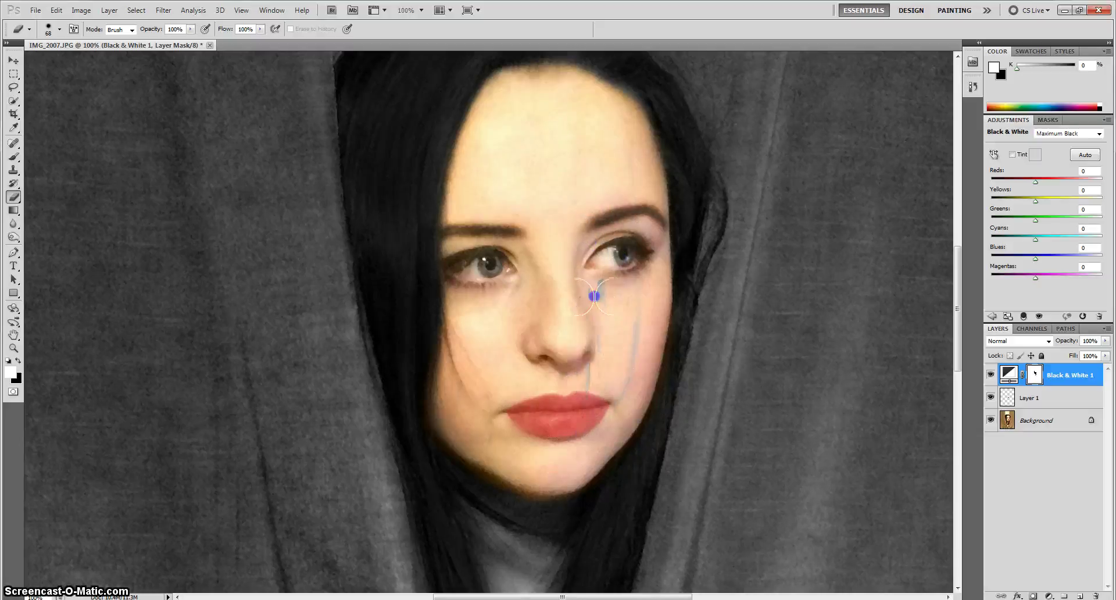
mouse_move(627, 160)
mouse_down()
mouse_move(567, 124)
mouse_move(490, 250)
mouse_move(505, 227)
mouse_up()
Erase the Black & White 1 mask over the neck and chest skin between the strands of hair.
scroll(497, 238, down, 3)
scroll(481, 306, down, 2)
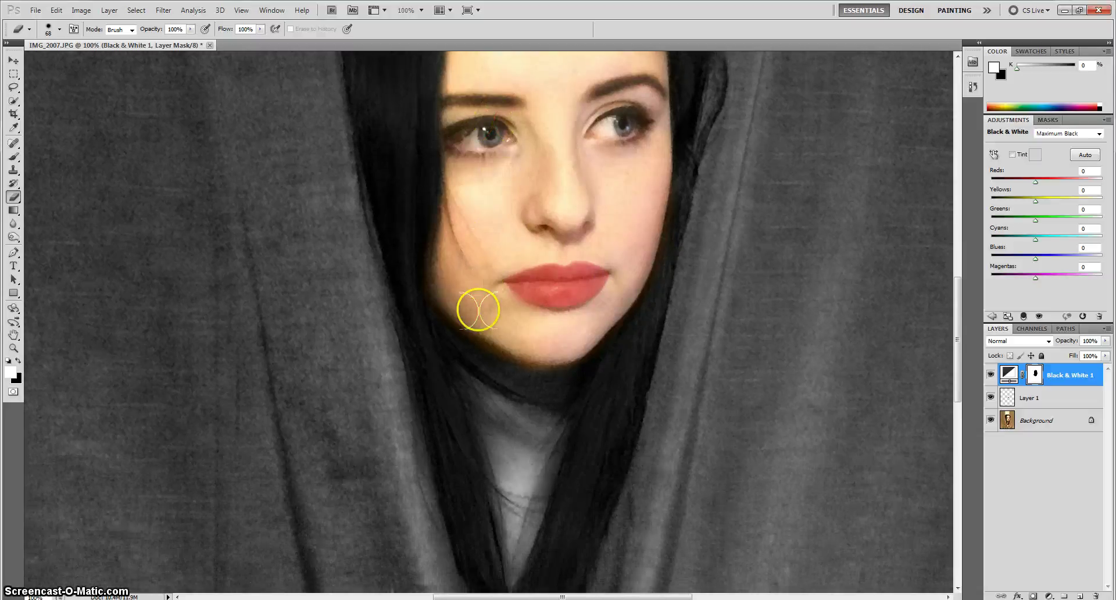
scroll(498, 388, down, 6)
scroll(499, 386, down, 7)
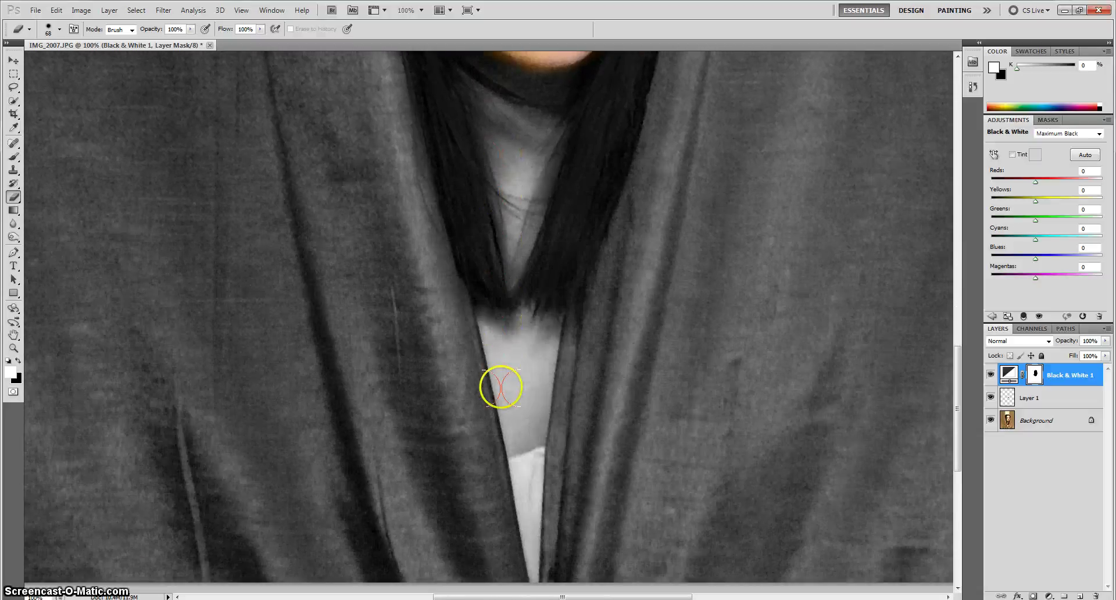
mouse_move(528, 428)
mouse_down()
mouse_move(493, 325)
mouse_move(534, 422)
mouse_move(525, 433)
mouse_move(531, 326)
mouse_move(518, 341)
mouse_move(495, 319)
mouse_move(515, 263)
mouse_move(496, 187)
mouse_up()
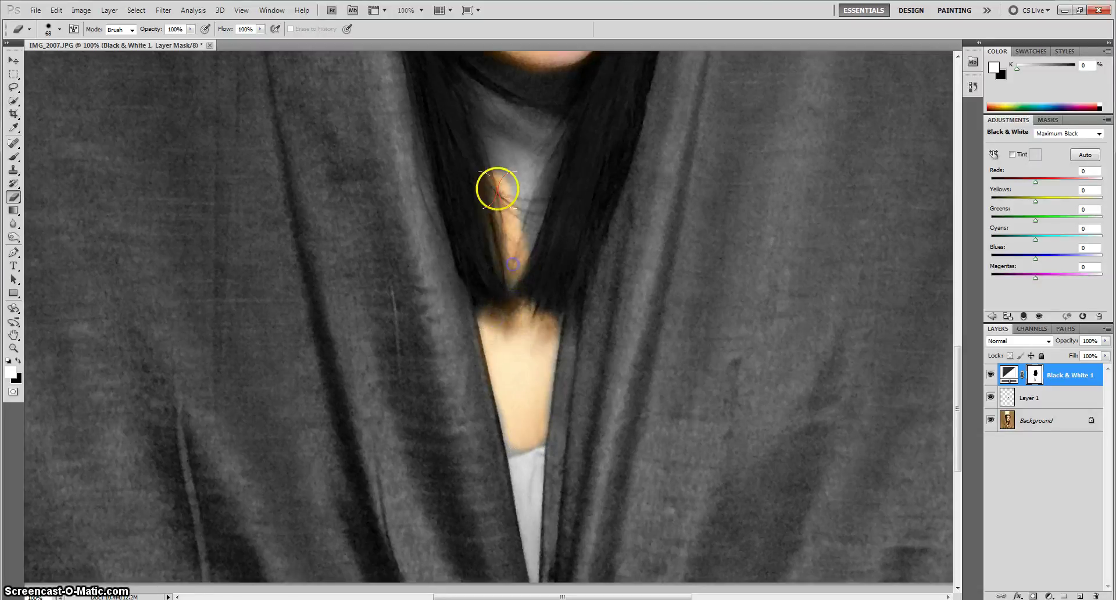
scroll(503, 232, up, 2)
mouse_move(510, 281)
mouse_down()
mouse_move(508, 257)
mouse_move(525, 351)
mouse_up()
scroll(511, 325, down, 2)
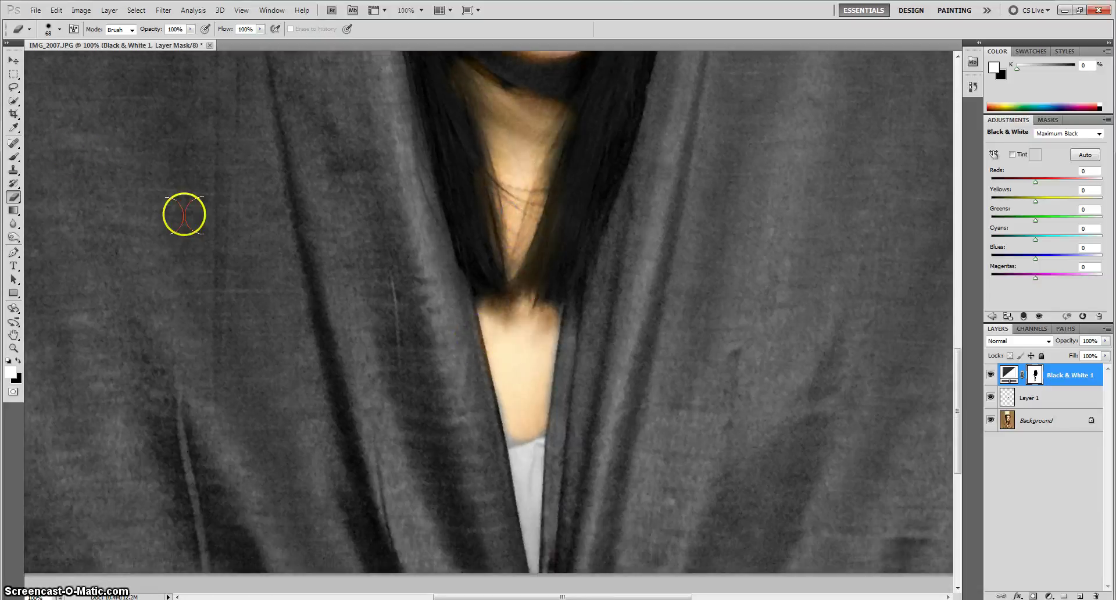
Reduce the Eraser to 15 px and clean up the mask along the chest edges and hair ends.
click(60, 29)
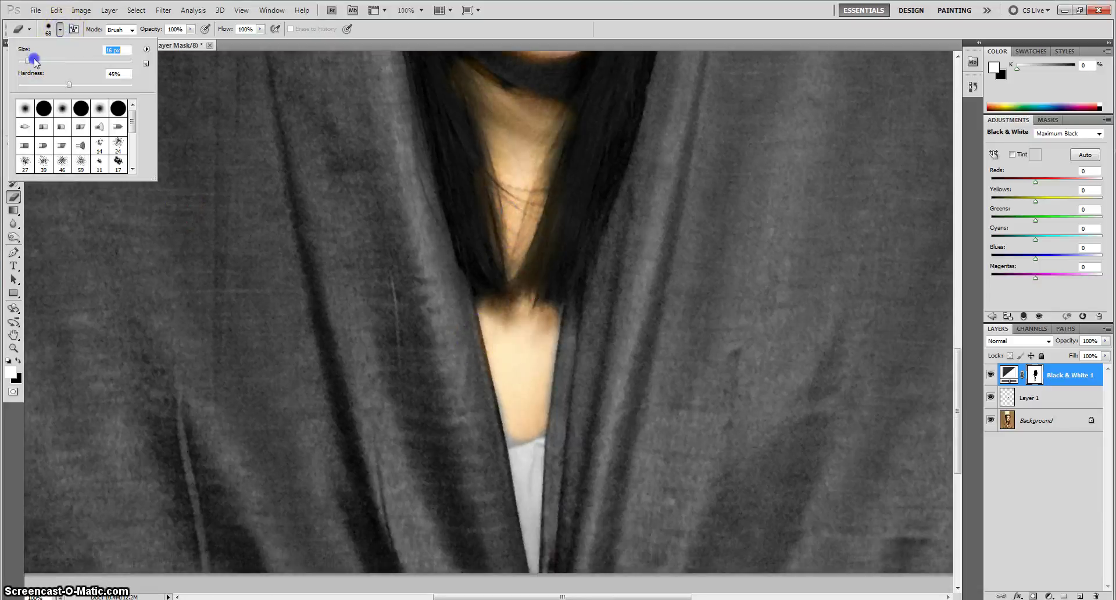
click(511, 443)
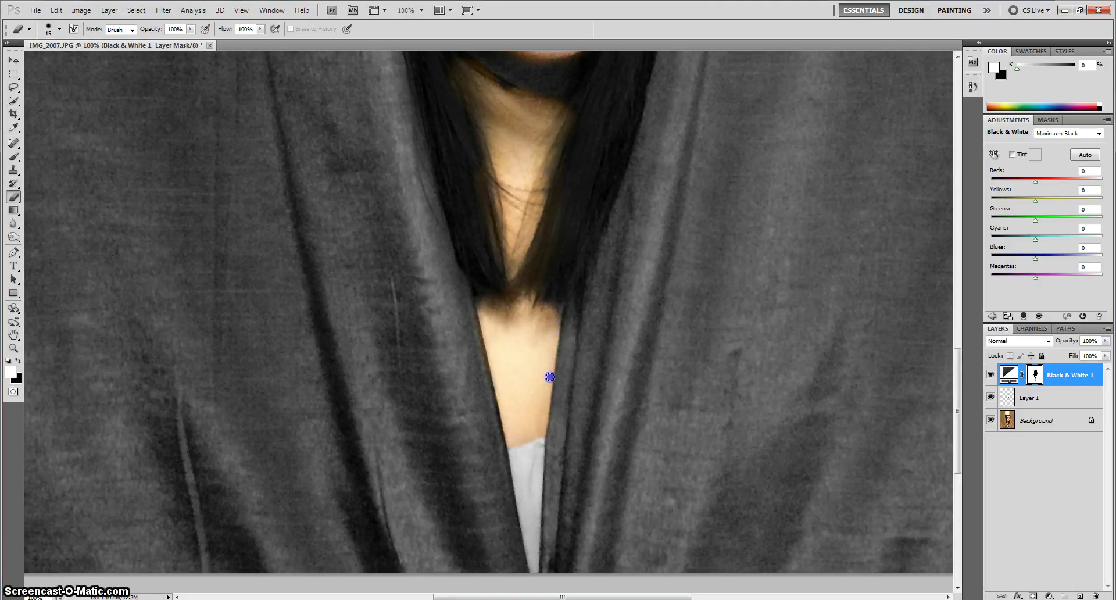
scroll(549, 376, up, 2)
scroll(556, 377, up, 4)
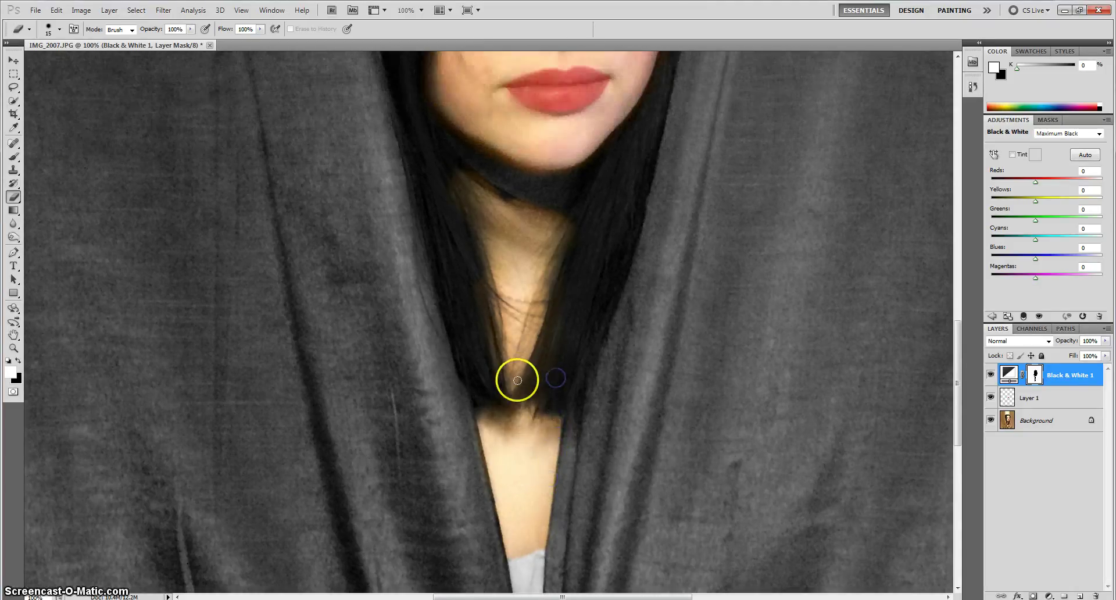
mouse_move(557, 474)
mouse_down()
mouse_move(554, 485)
mouse_move(484, 482)
mouse_up()
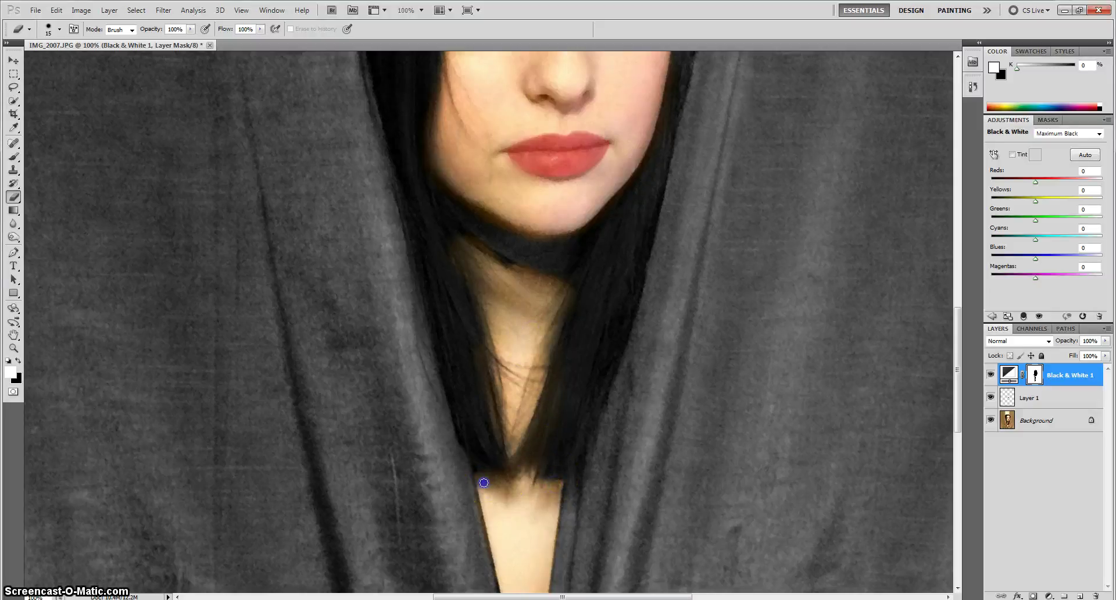
click(505, 448)
Examine the colour restoration on the face and neck at 100%, 50% and 25% zoom.
scroll(478, 391, up, 10)
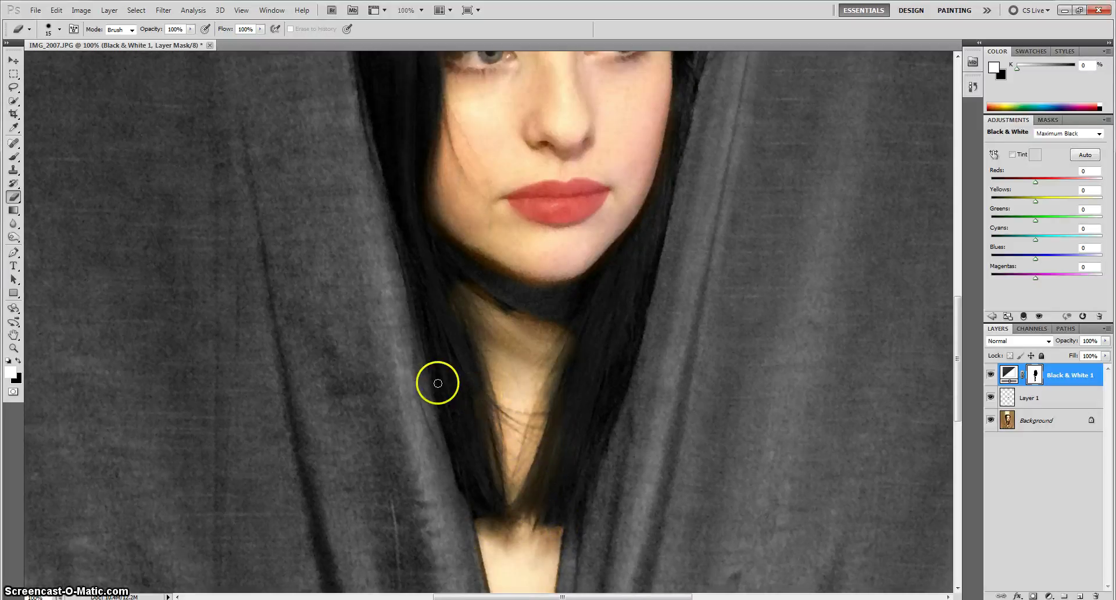
scroll(435, 385, up, 6)
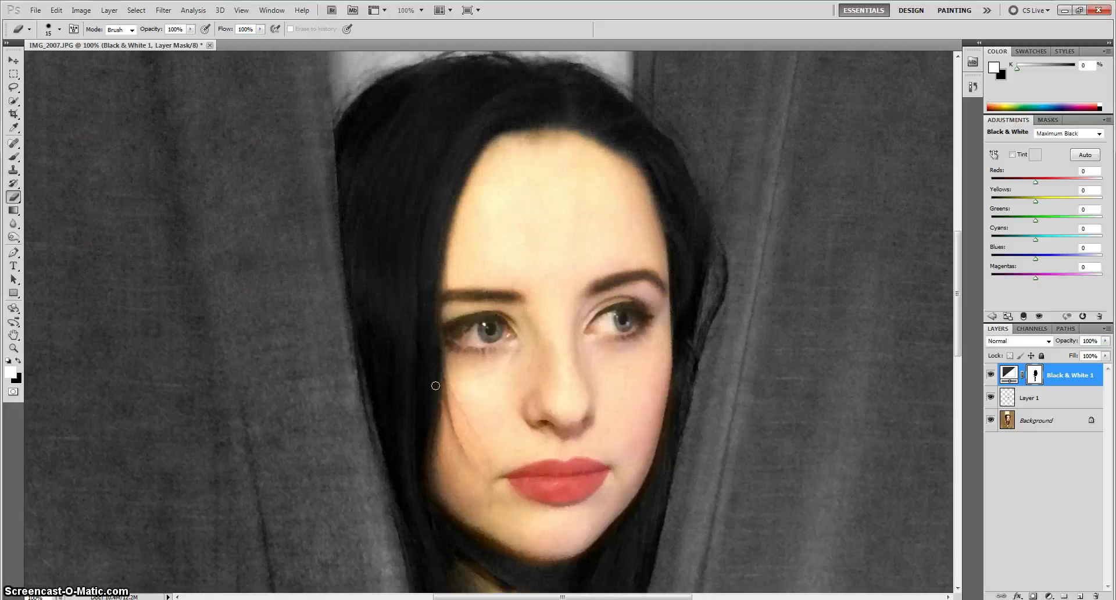
scroll(486, 378, up, 2)
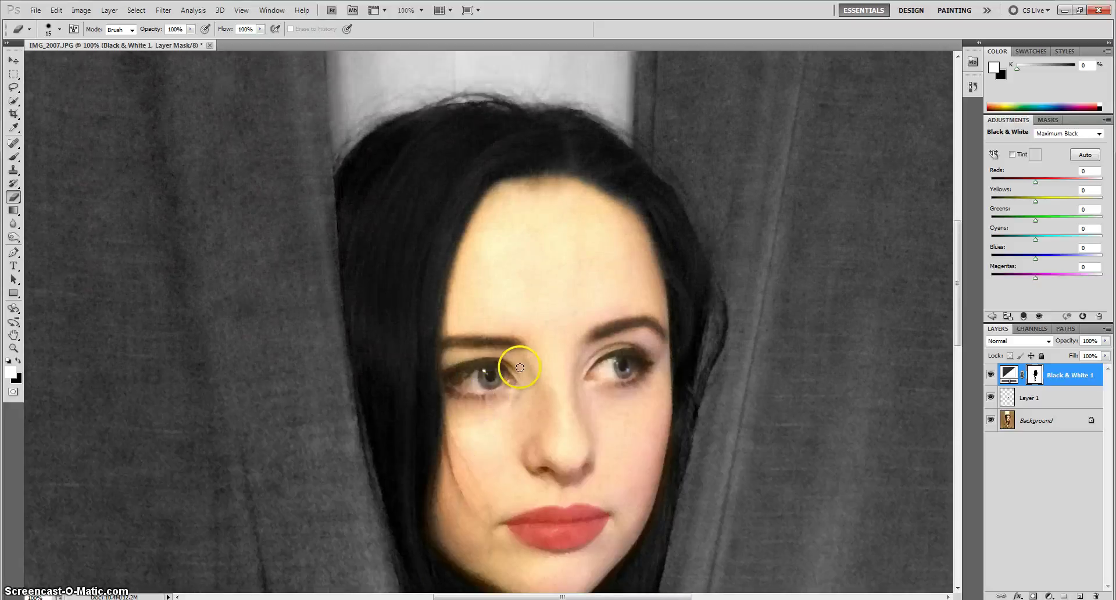
scroll(520, 367, down, 2)
click(423, 10)
click(421, 36)
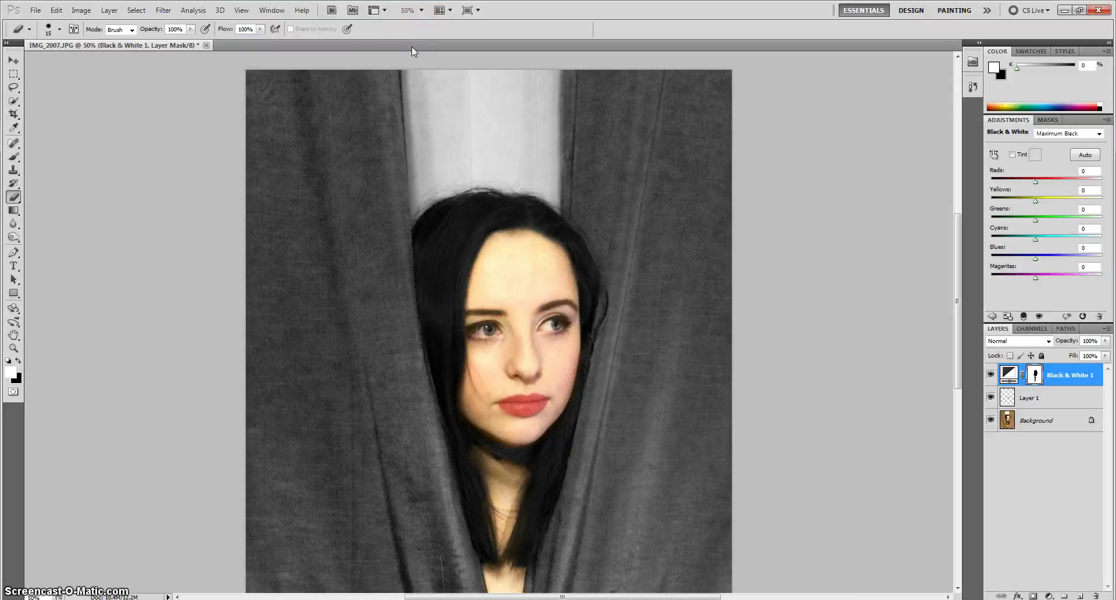
scroll(664, 110, down, 3)
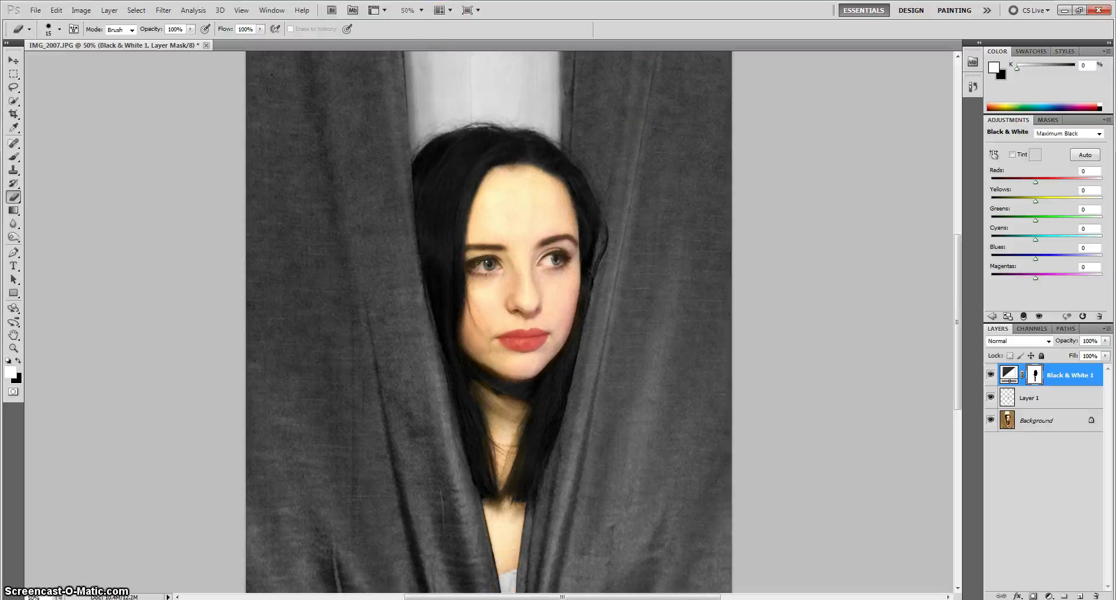
click(421, 10)
click(420, 29)
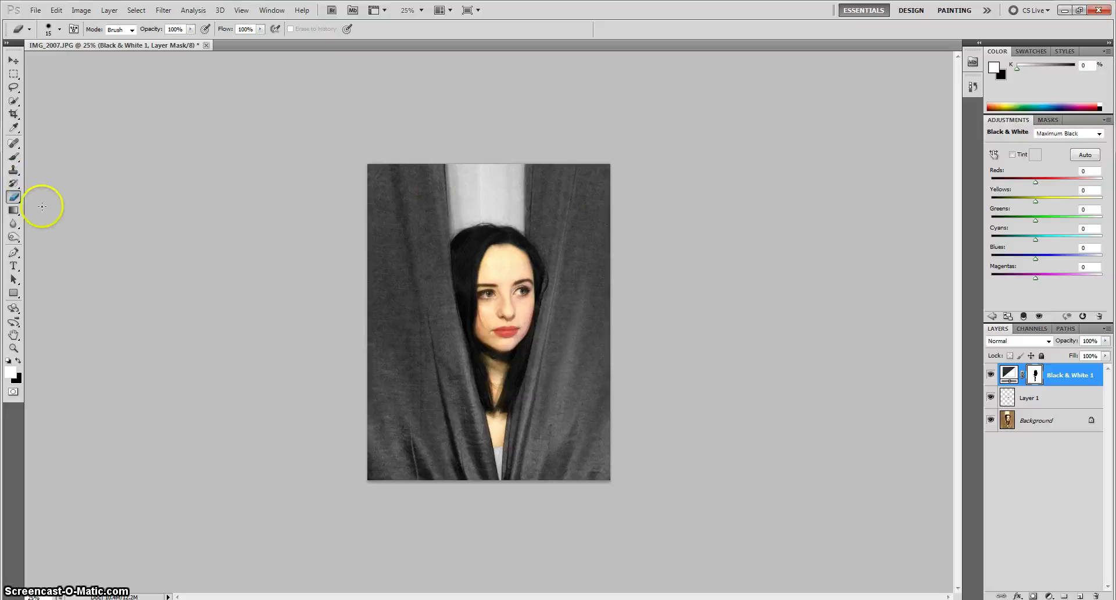
Create a new Normal-mode layer named Layer 2 directly above the Background layer.
click(1038, 418)
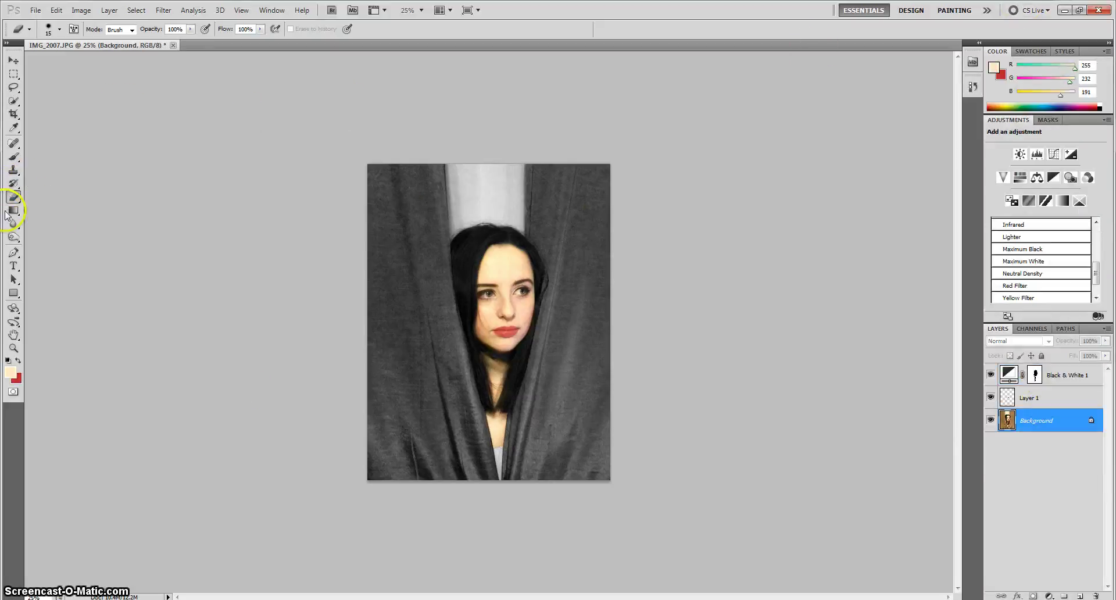
click(109, 10)
mouse_move(139, 23)
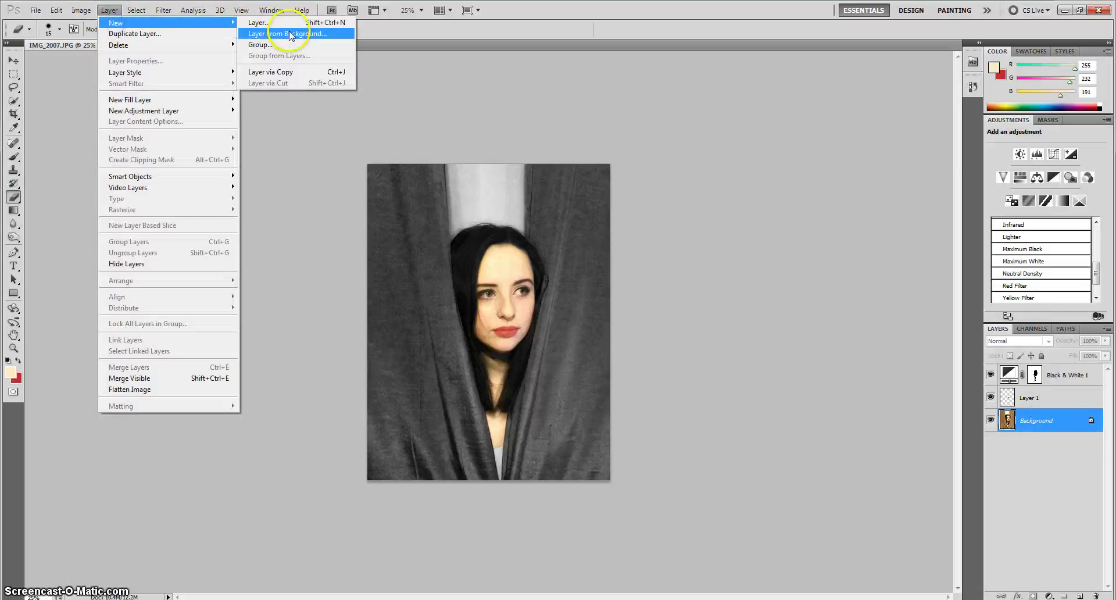
click(259, 23)
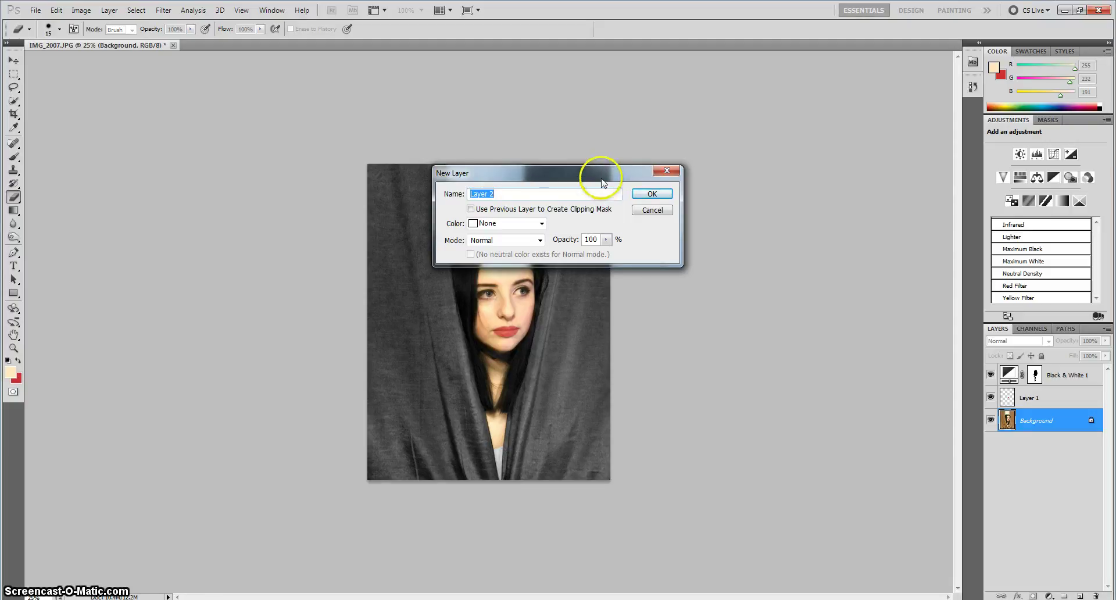
click(651, 194)
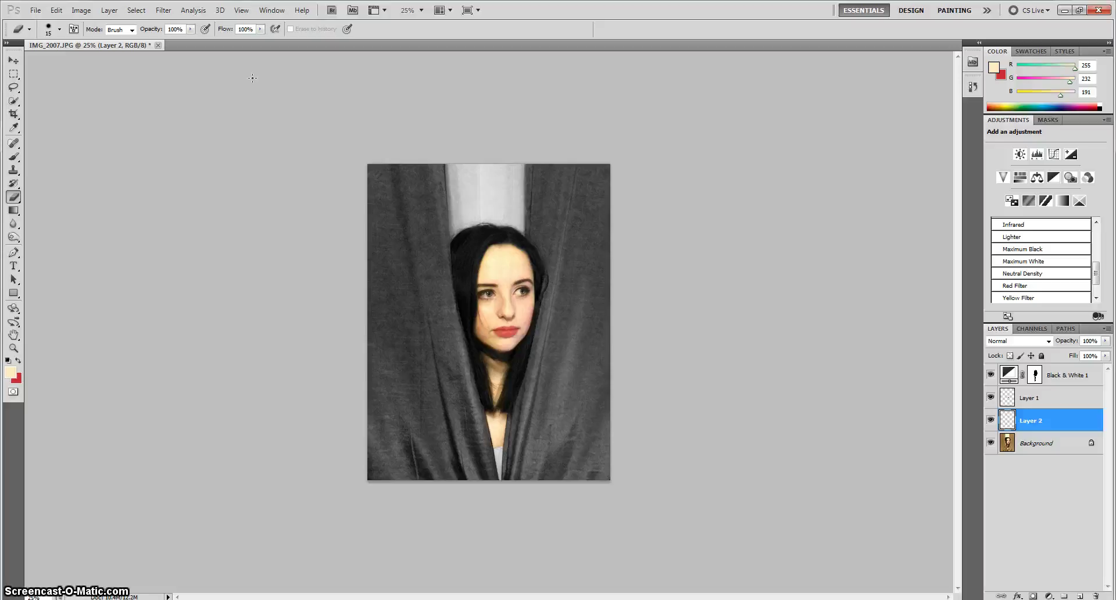
Switch to the Brush tool with a soft 209 px tip at 0% hardness.
click(14, 158)
click(55, 155)
click(59, 29)
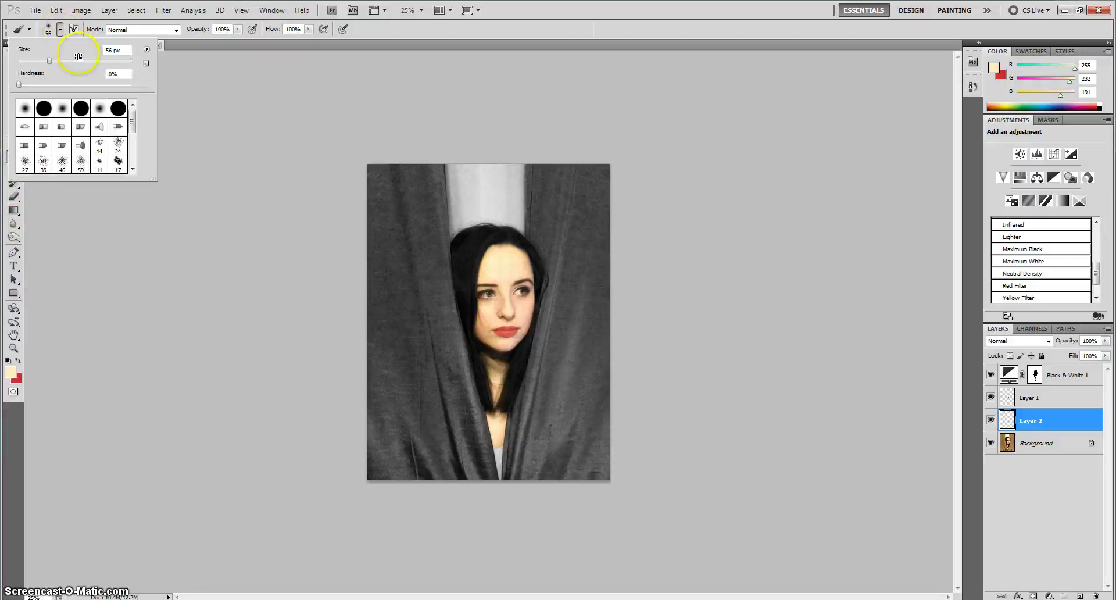
drag(75, 58, 79, 57)
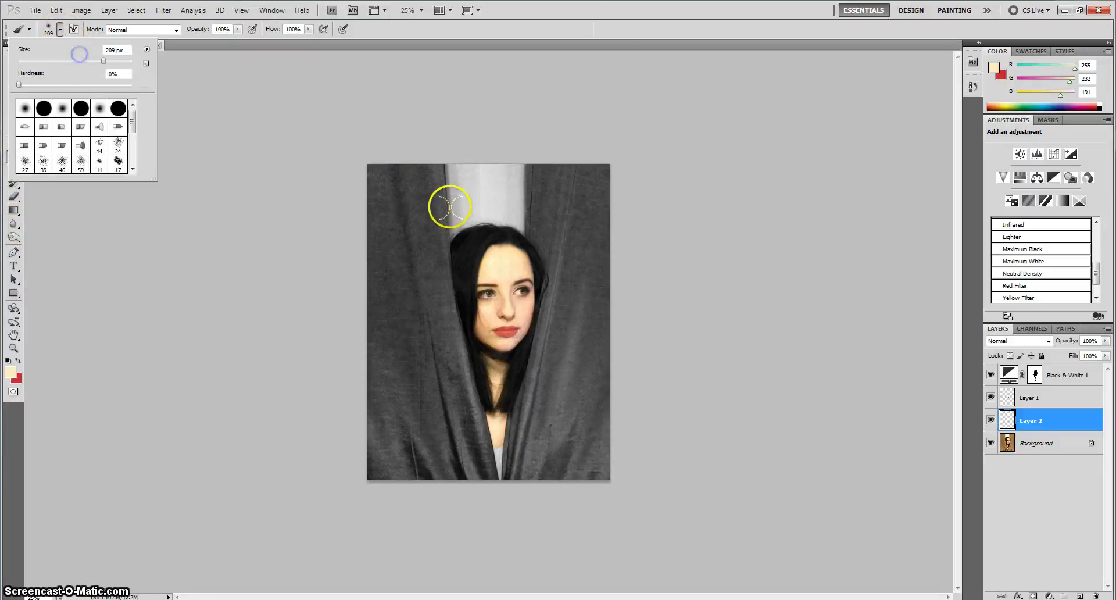
click(381, 157)
drag(381, 157, 382, 158)
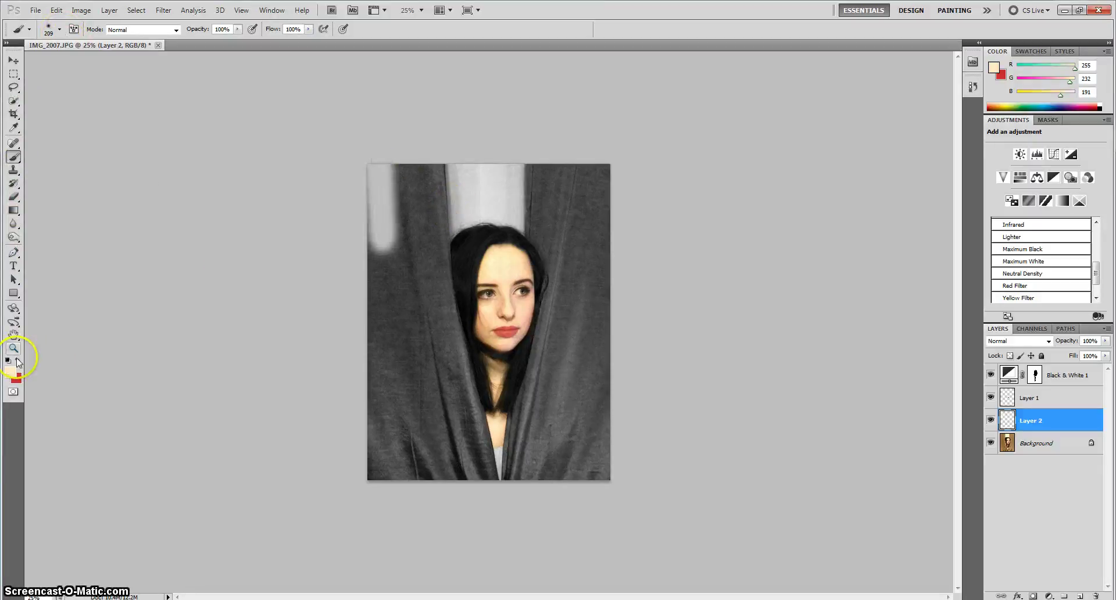
click(57, 10)
click(65, 45)
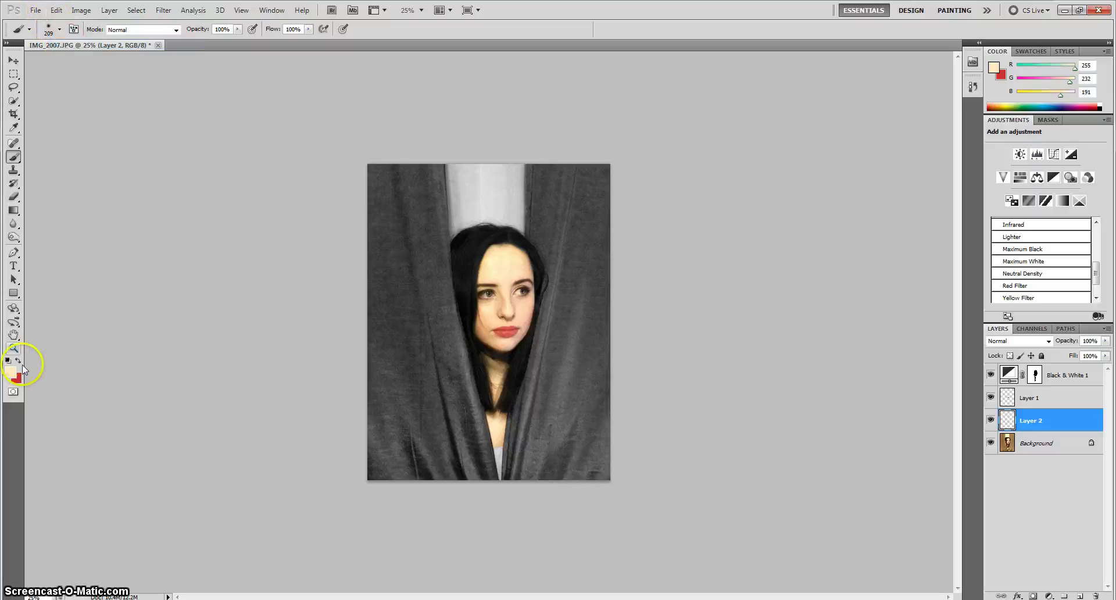
Set the foreground colour to black (000000) and paint over the curtains on both sides of the woman on Layer 2.
click(11, 372)
click(612, 426)
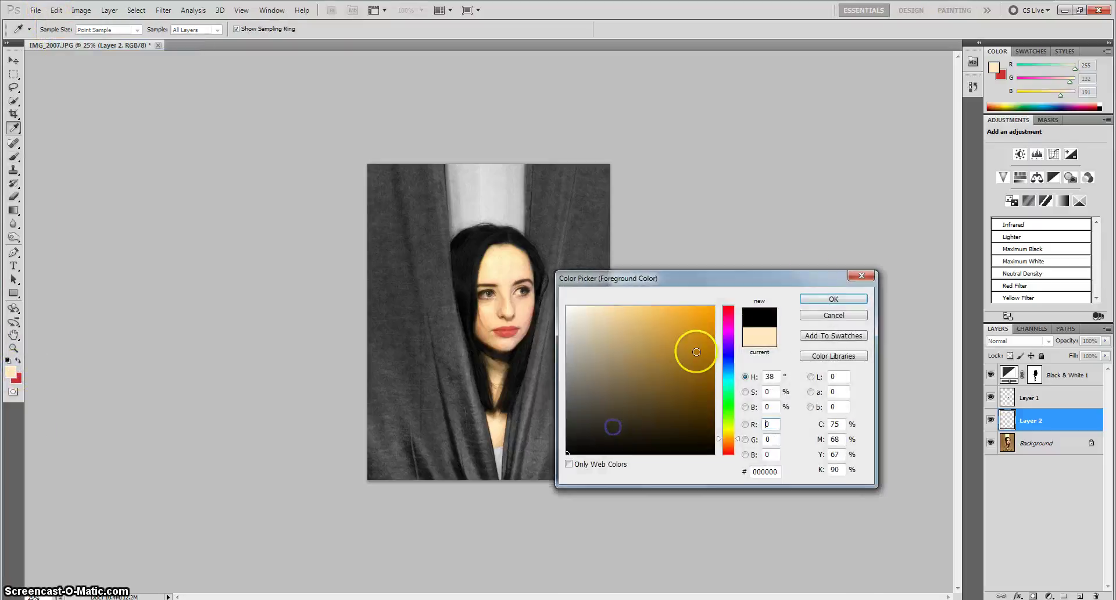
click(824, 297)
click(373, 157)
mouse_move(375, 325)
mouse_down()
mouse_move(374, 450)
mouse_move(389, 322)
mouse_move(419, 461)
mouse_move(434, 451)
mouse_move(463, 462)
mouse_move(422, 349)
mouse_move(390, 183)
mouse_move(374, 158)
mouse_move(436, 430)
mouse_up()
mouse_move(604, 464)
mouse_down()
mouse_move(587, 186)
mouse_move(607, 262)
mouse_move(575, 186)
mouse_move(549, 189)
mouse_up()
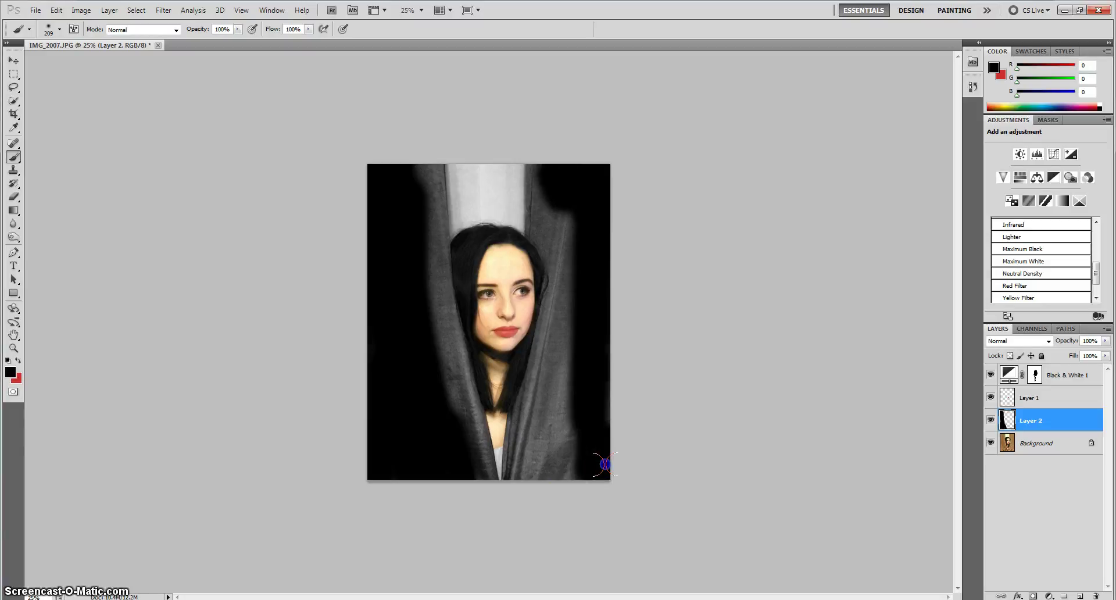
mouse_move(542, 197)
mouse_down()
mouse_move(539, 235)
mouse_move(558, 260)
mouse_move(564, 231)
mouse_move(576, 263)
mouse_move(578, 485)
mouse_move(569, 447)
mouse_move(538, 494)
mouse_move(553, 348)
mouse_move(518, 484)
mouse_move(519, 424)
mouse_move(555, 269)
mouse_up()
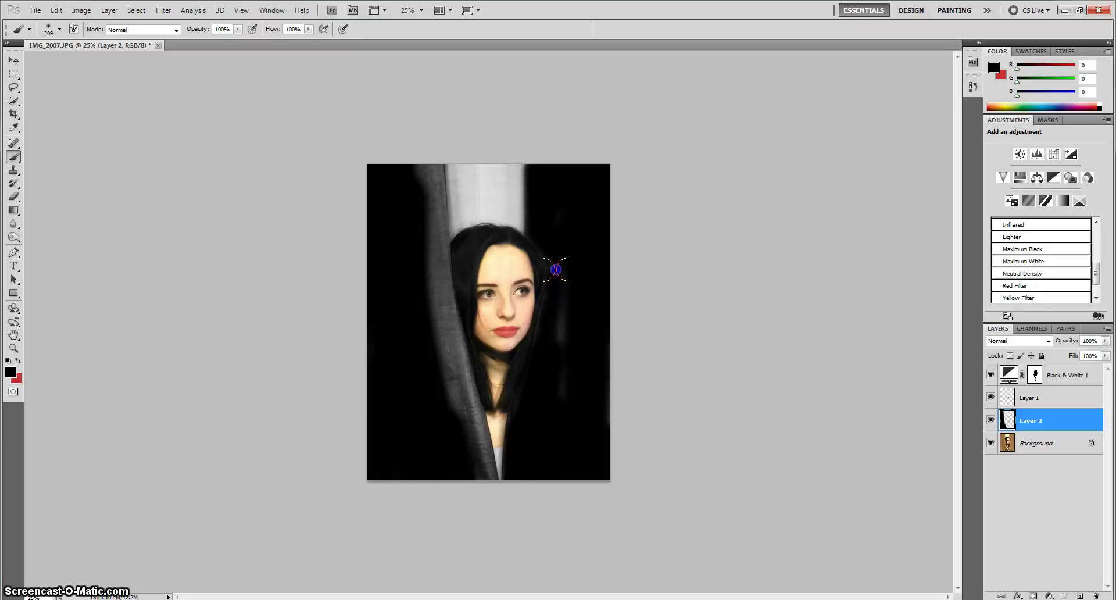
mouse_move(463, 436)
mouse_down()
mouse_move(480, 423)
mouse_move(458, 359)
mouse_move(454, 397)
mouse_move(436, 174)
mouse_move(421, 150)
mouse_up()
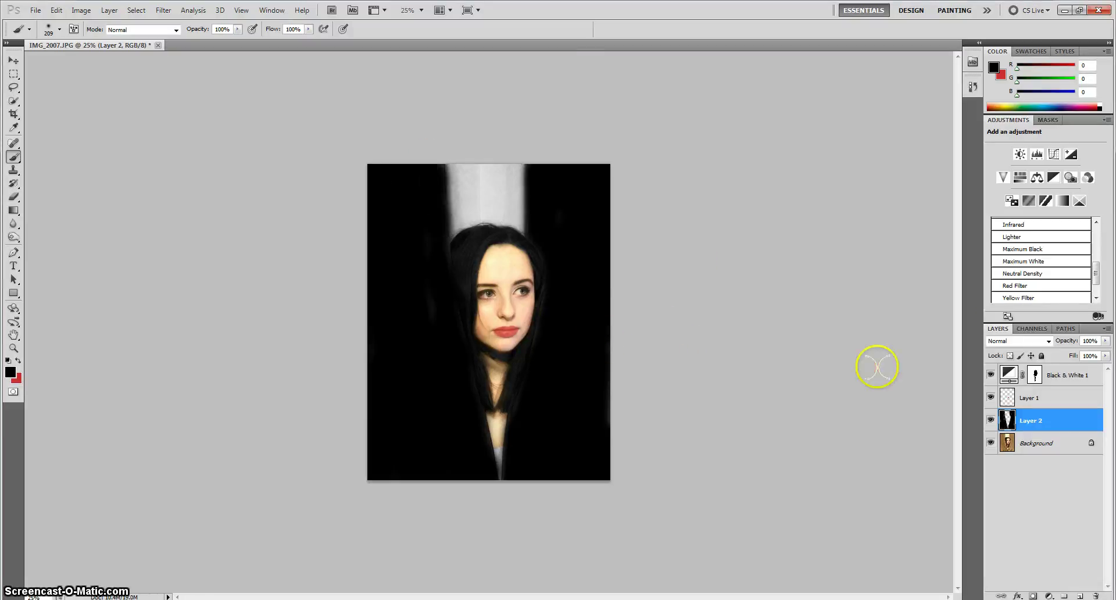
Lower the opacity of Layer 2 to 56%.
click(1105, 341)
drag(1072, 358, 1078, 355)
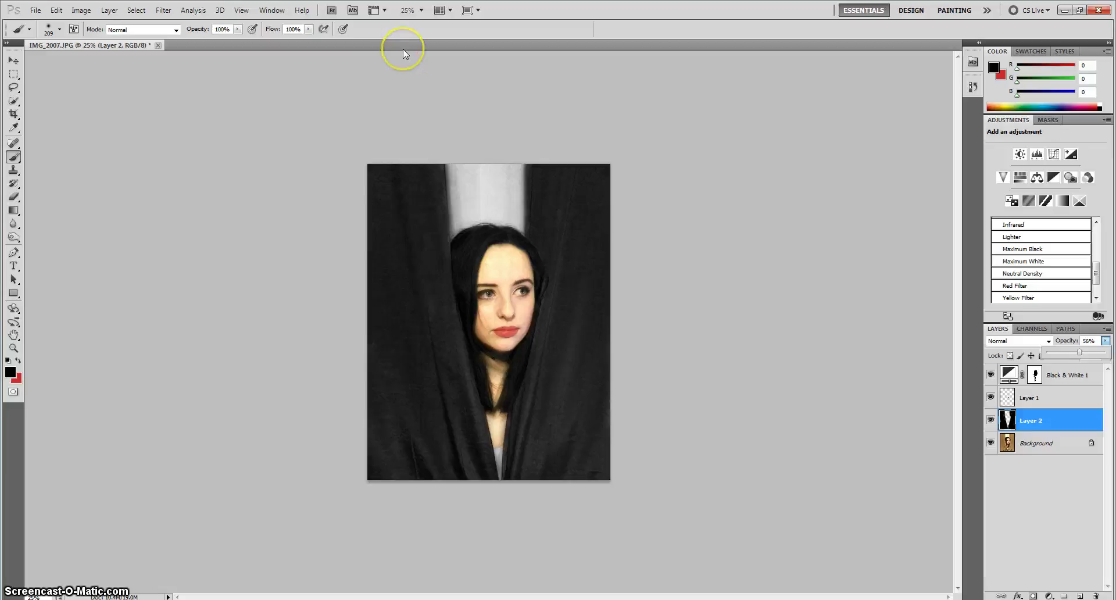
click(39, 10)
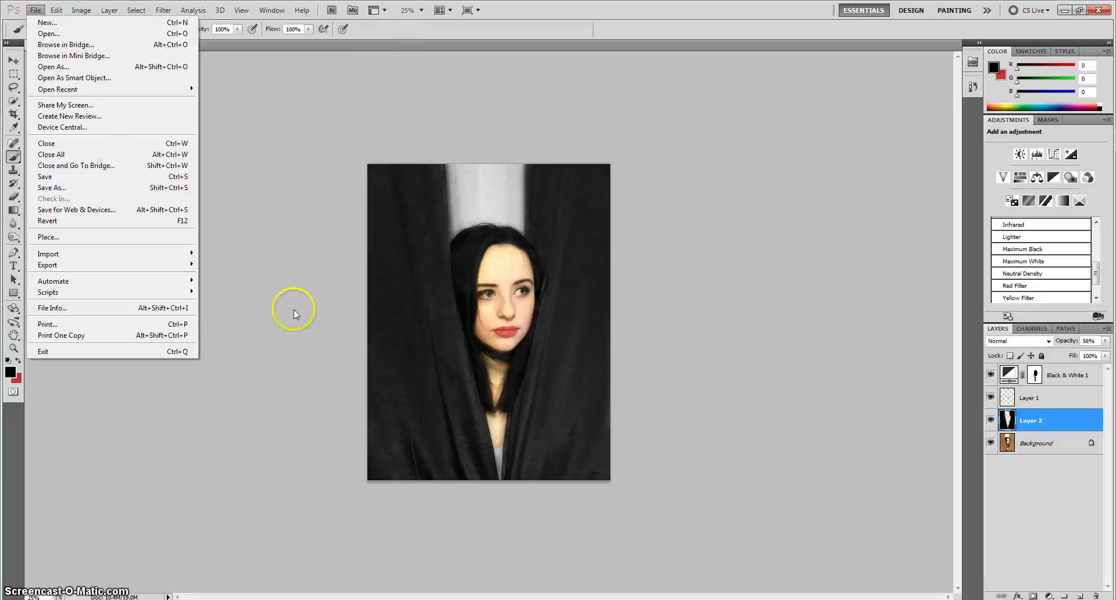